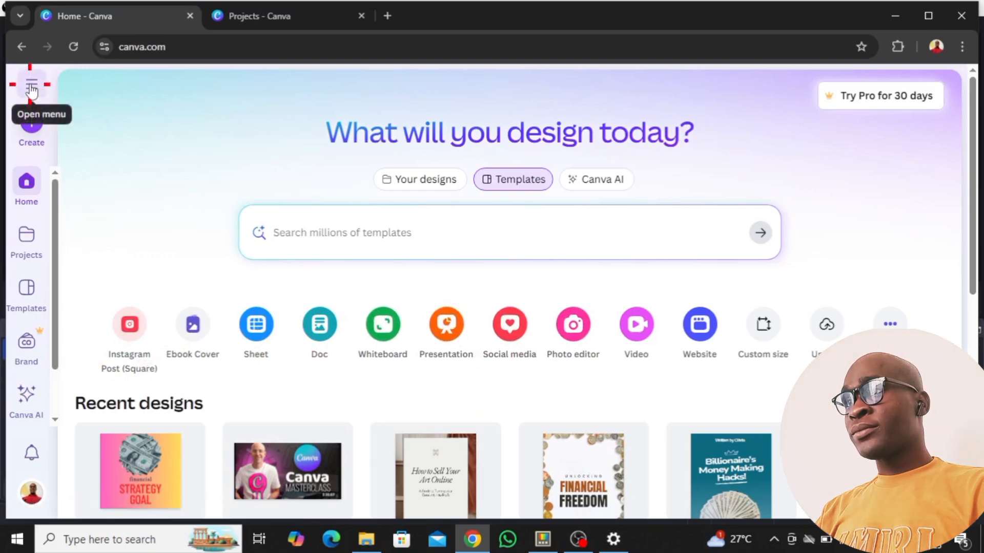
# Look through the recent designs list, the Projects page and the Templates page with its categories
pyautogui.click(31, 88)
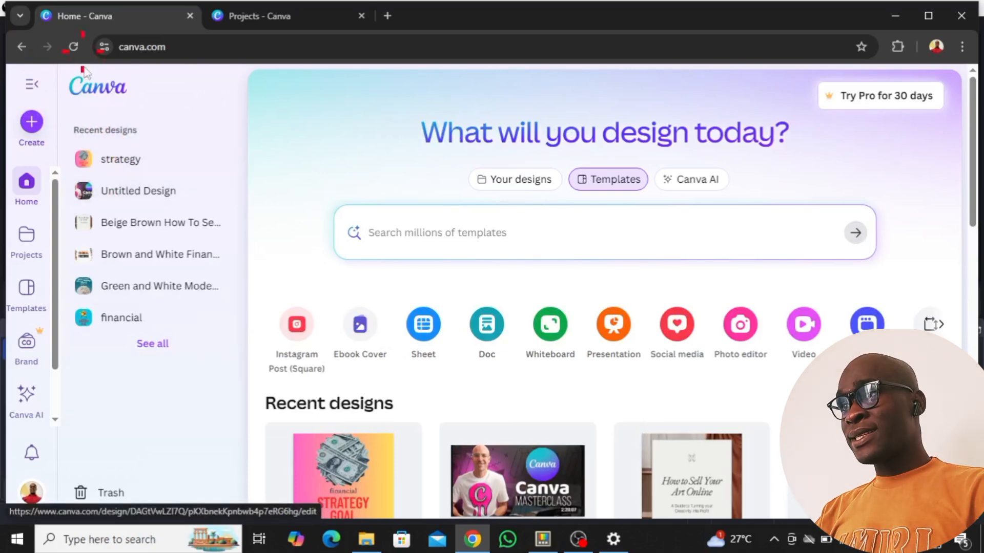
pyautogui.click(31, 88)
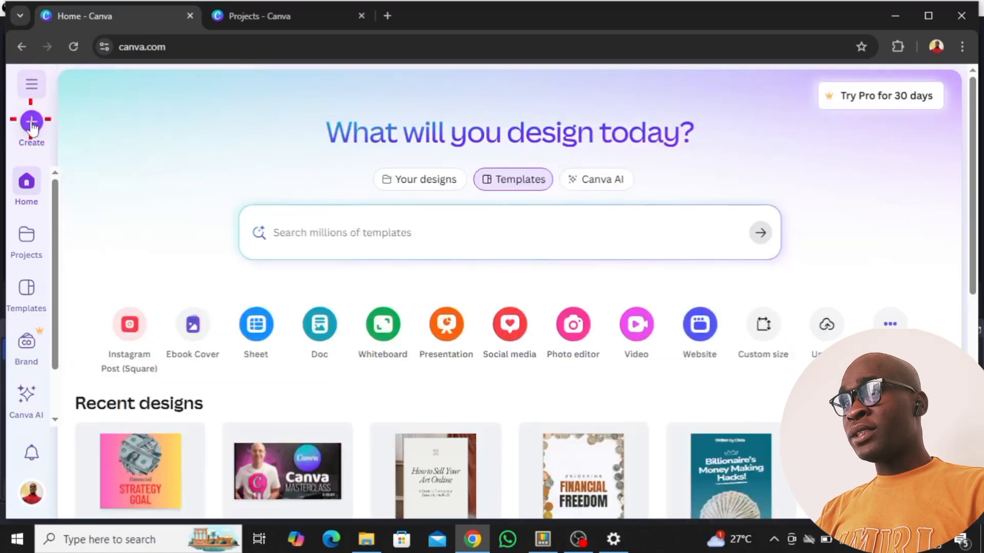
pyautogui.click(29, 254)
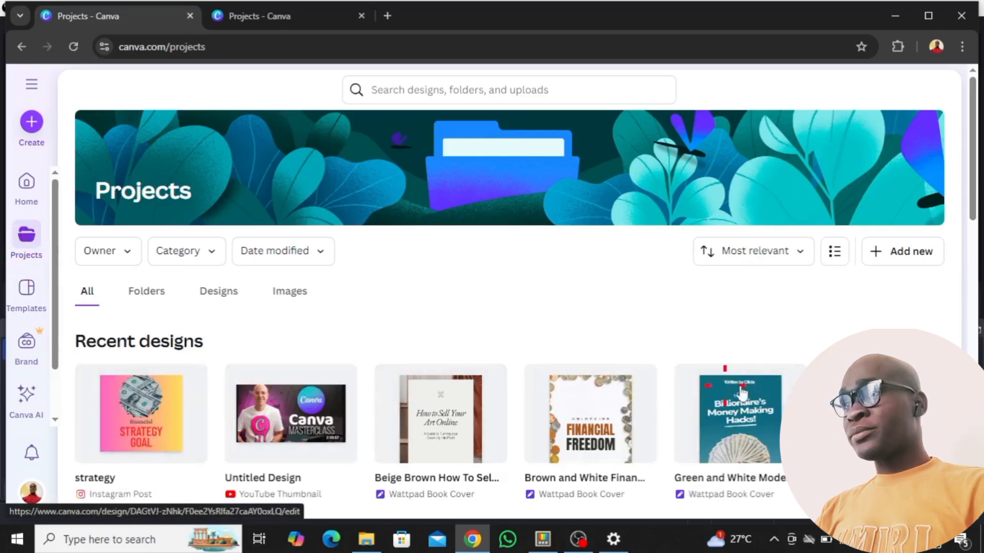
pyautogui.click(28, 257)
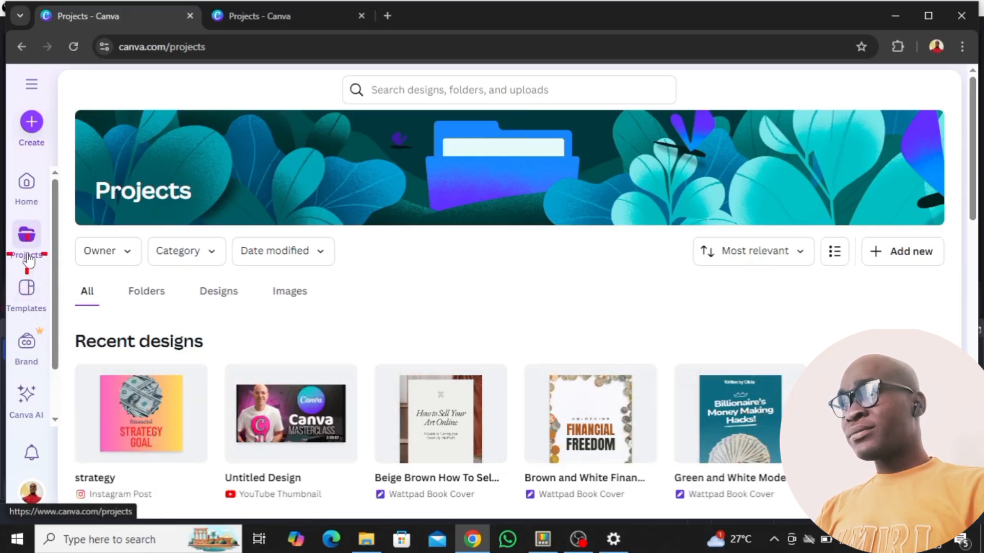
pyautogui.click(31, 303)
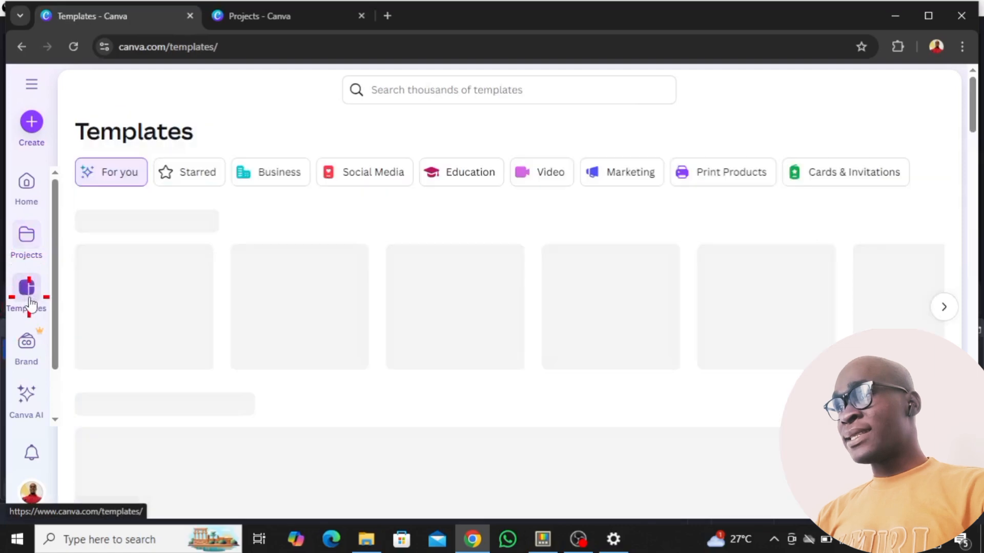
pyautogui.click(331, 291)
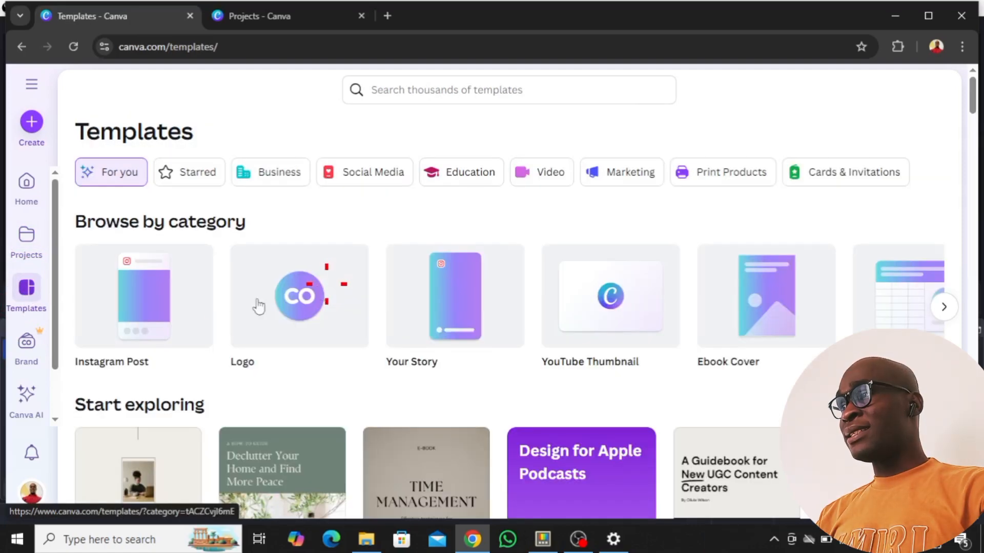
pyautogui.click(89, 303)
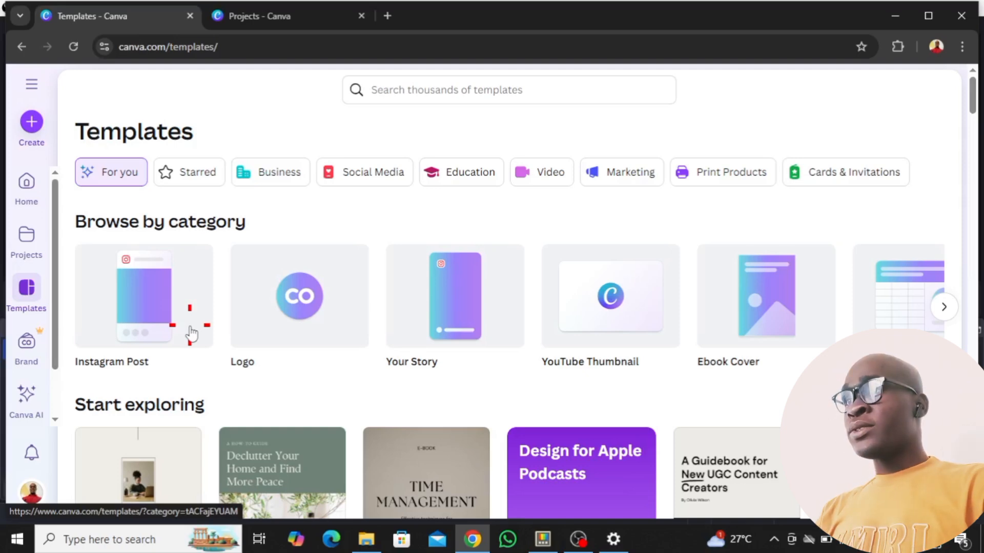
# Create a blank Instagram Post (Square) design from the home page and browse its suggested templates
pyautogui.click(31, 191)
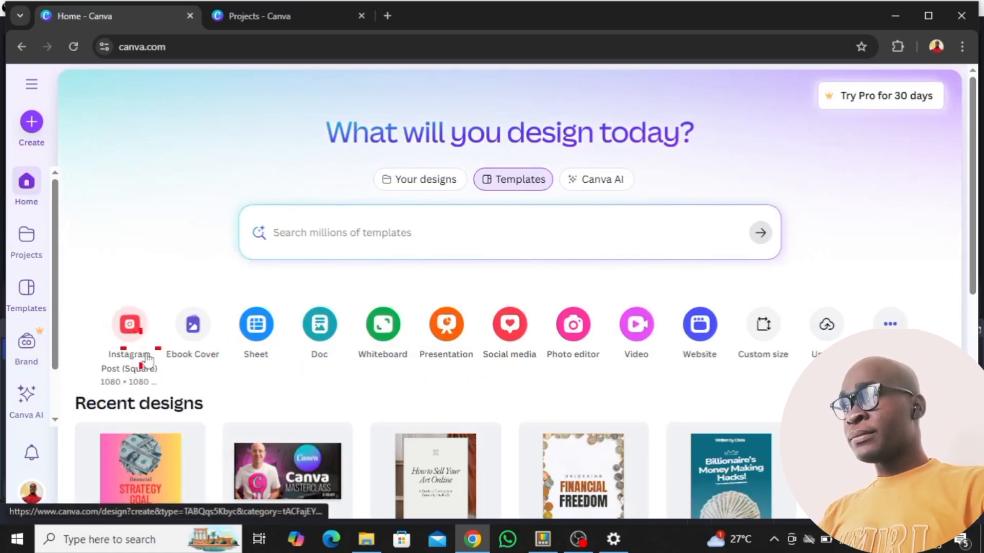
pyautogui.click(139, 339)
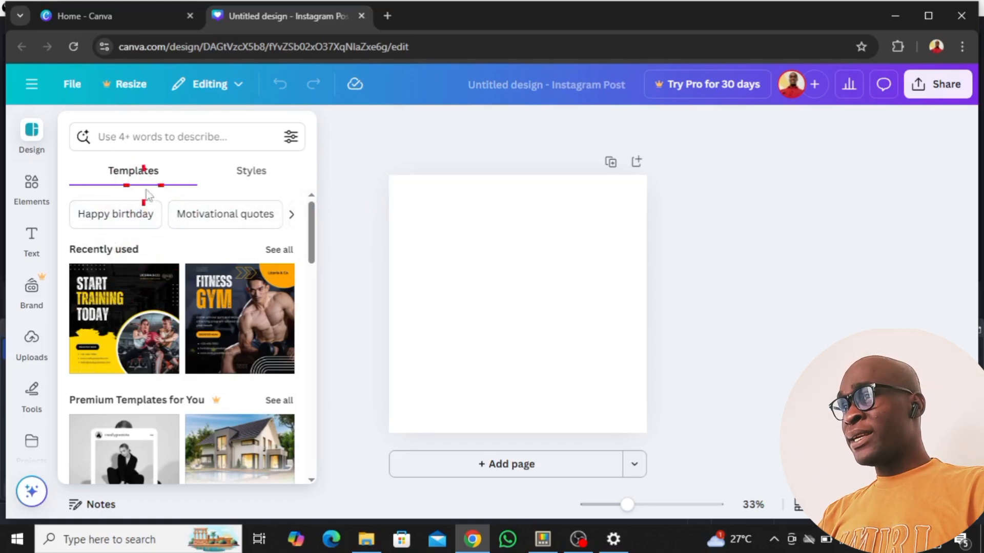
pyautogui.scroll(-5, 161, 308)
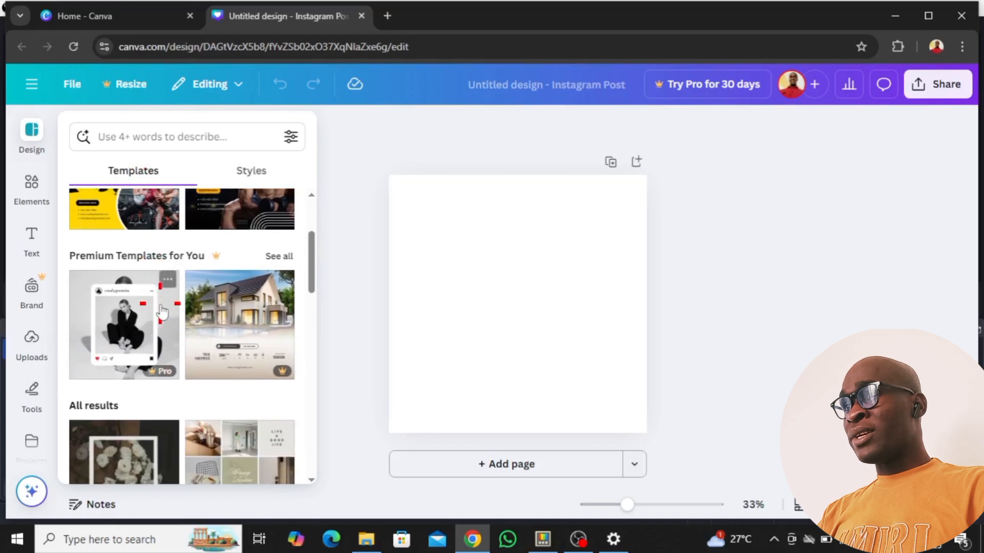
pyautogui.scroll(5, 163, 315)
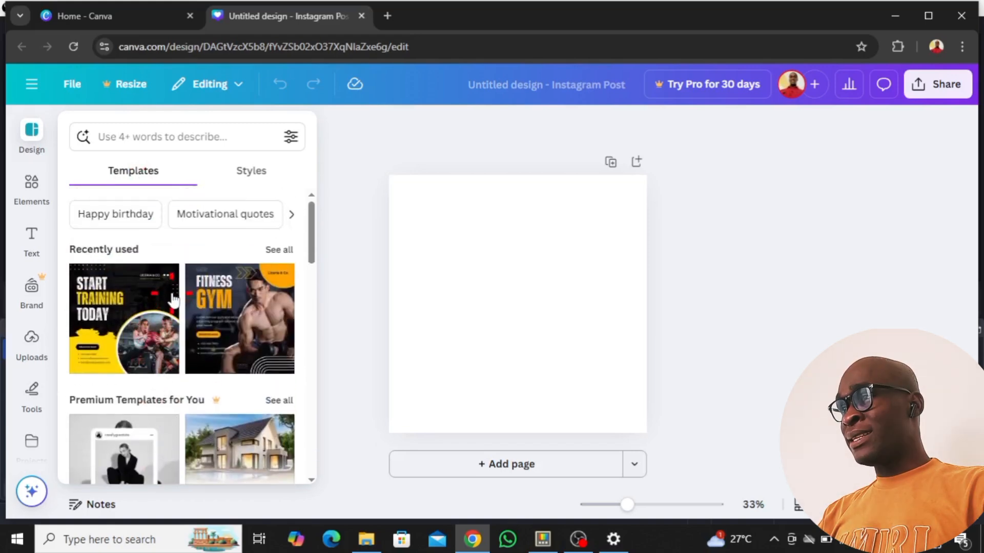
pyautogui.click(447, 300)
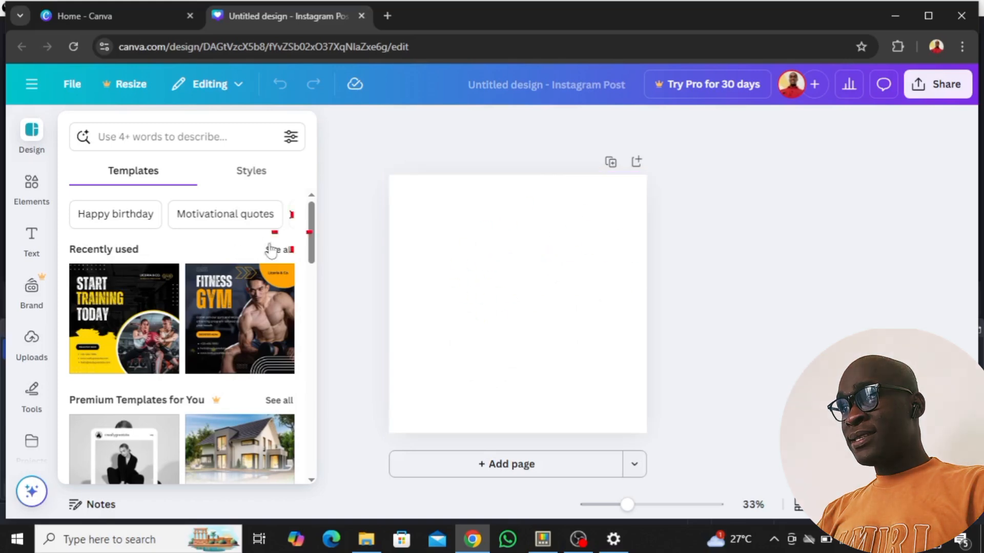
# Browse the Elements library through its shapes, graphics, stickers, photos, frames and grids
pyautogui.click(32, 202)
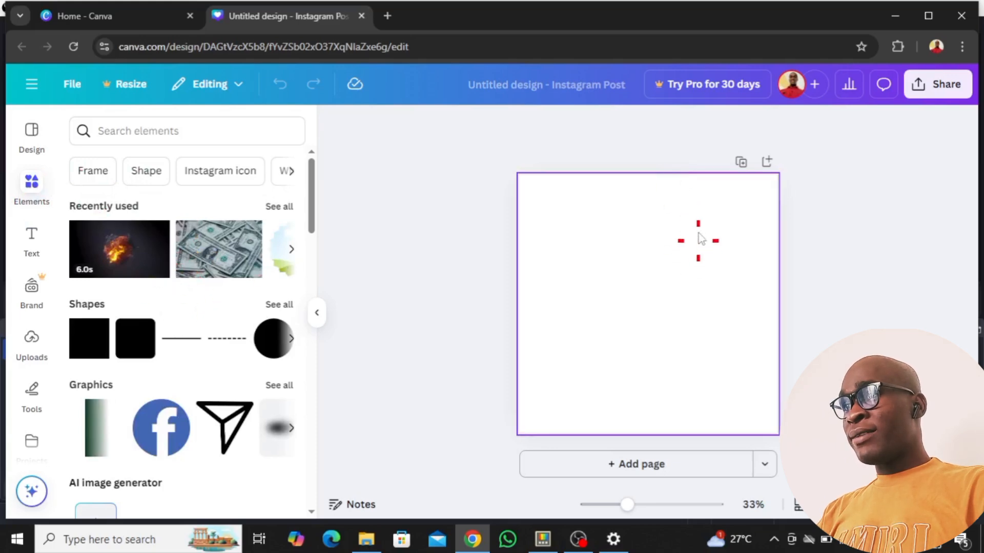
pyautogui.scroll(-6, 183, 328)
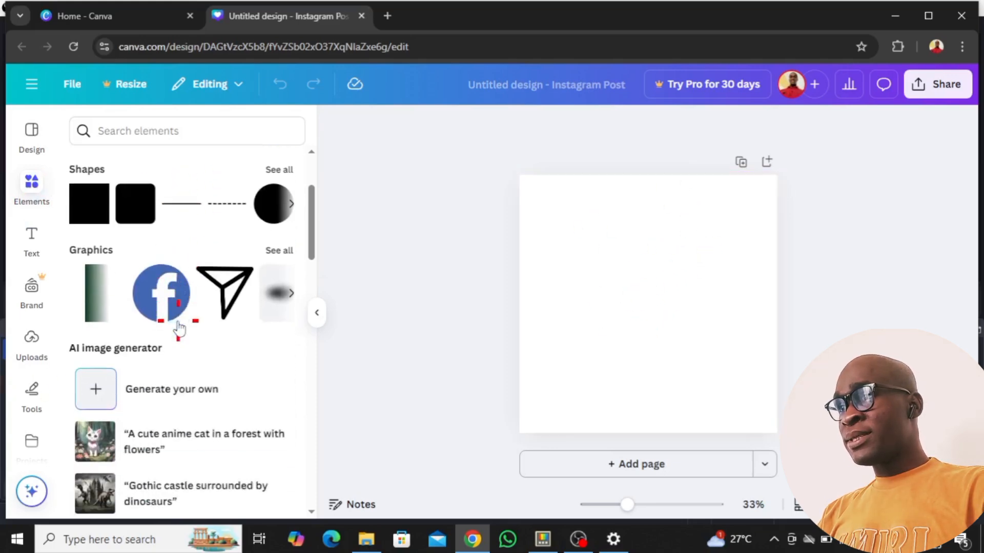
pyautogui.scroll(5, 180, 310)
pyautogui.scroll(2, 177, 310)
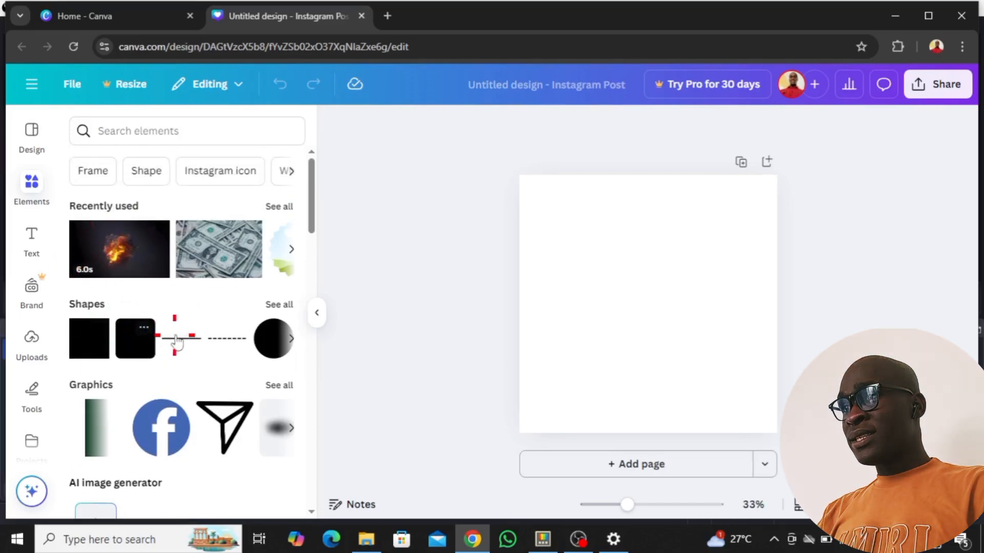
pyautogui.scroll(-2, 144, 333)
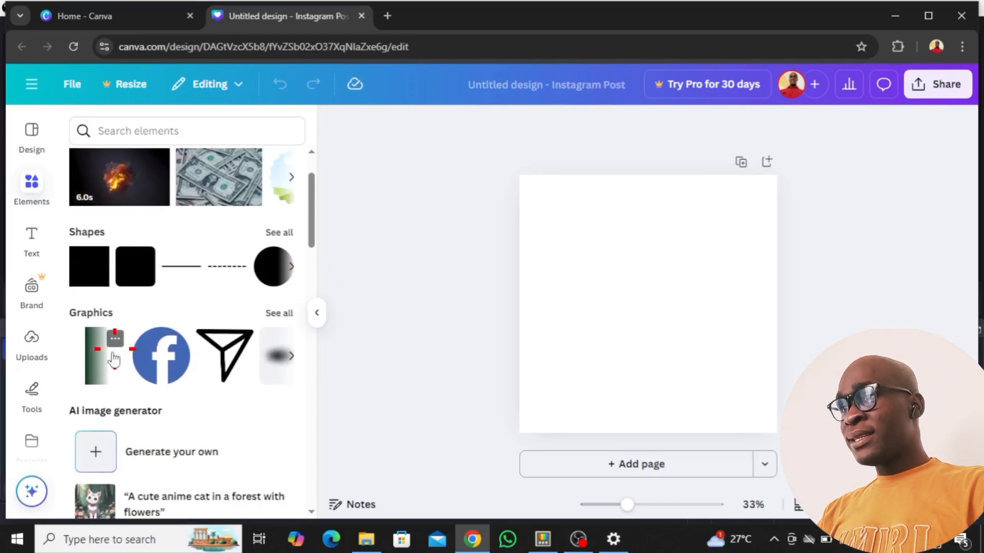
pyautogui.scroll(-2, 190, 371)
pyautogui.scroll(-8, 190, 369)
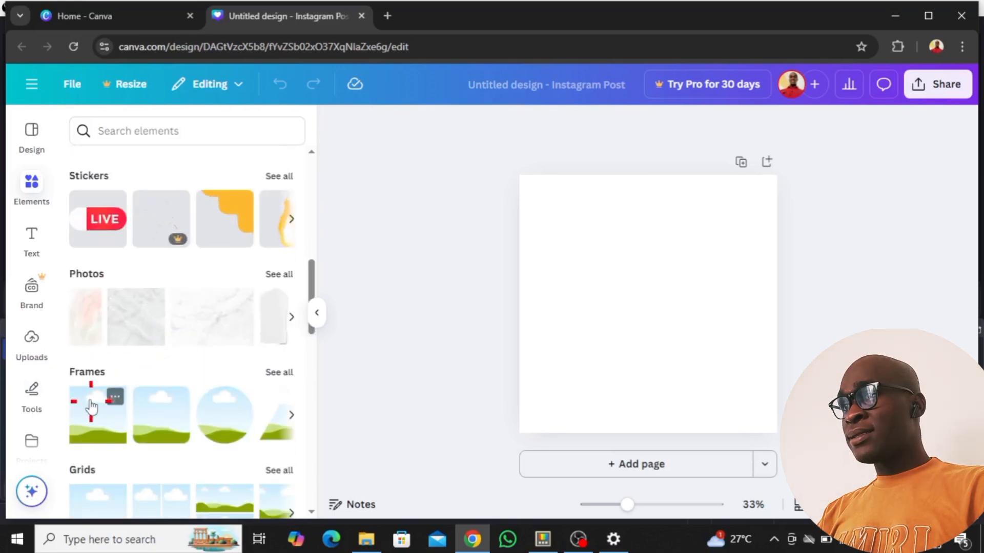
pyautogui.scroll(-4, 100, 407)
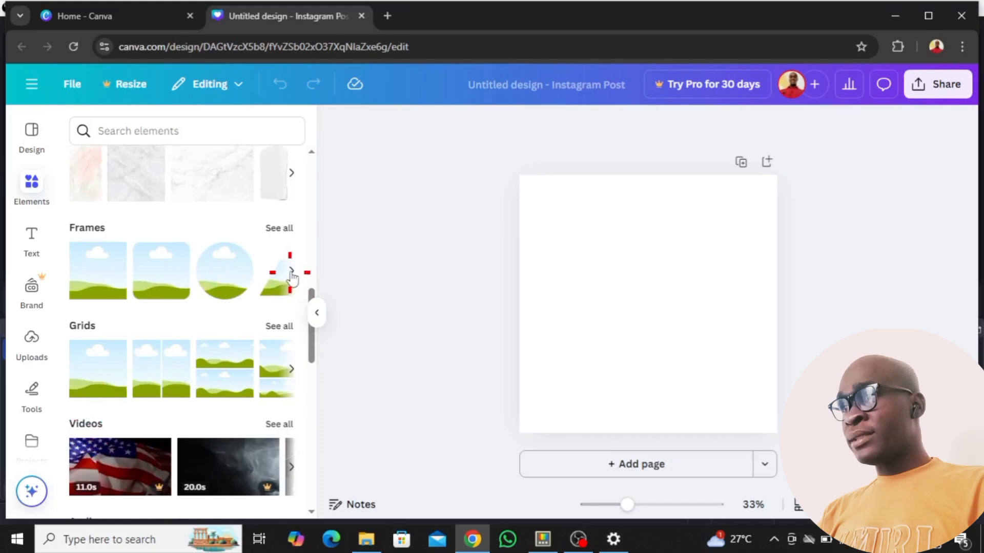
# Add the scalloped circular frame to the page, enlarge it slightly and centre it horizontally in the upper part
pyautogui.click(291, 272)
pyautogui.click(291, 272)
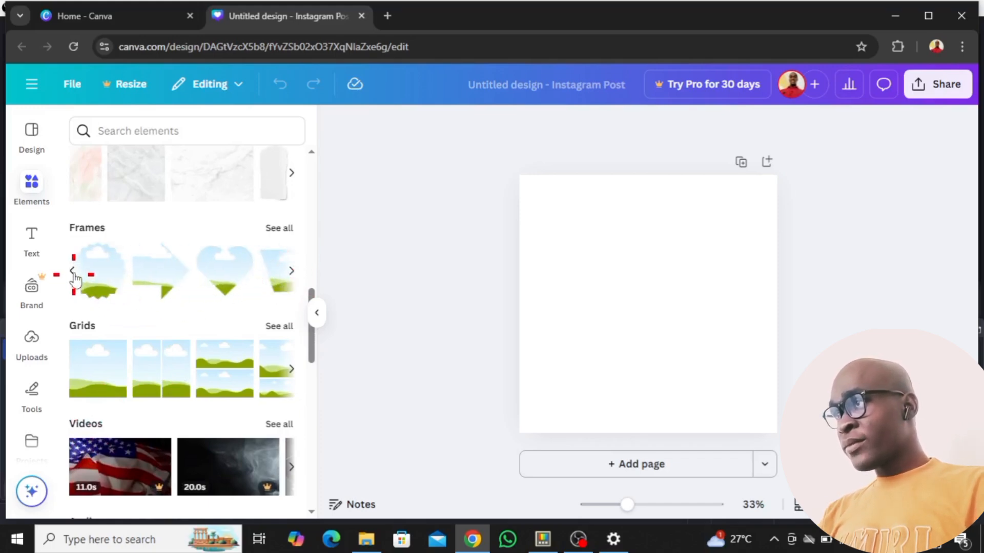
pyautogui.click(73, 270)
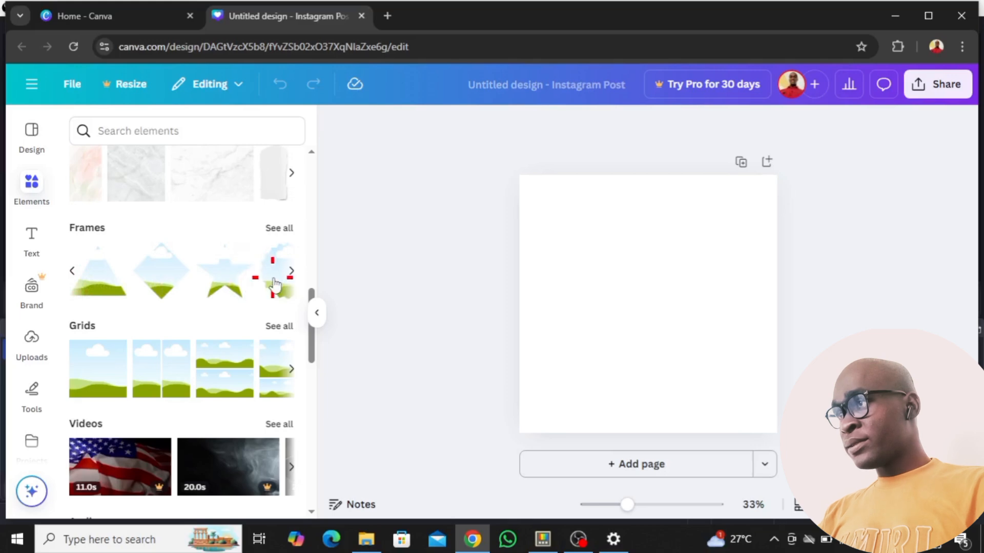
pyautogui.moveTo(274, 284); pyautogui.dragTo(658, 265)
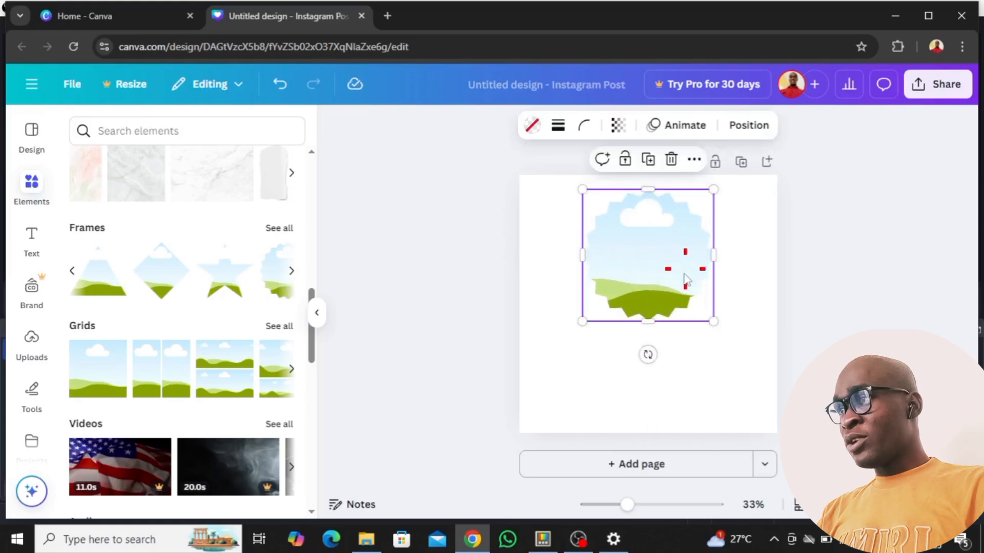
pyautogui.moveTo(716, 320); pyautogui.dragTo(731, 338)
pyautogui.moveTo(637, 267); pyautogui.dragTo(620, 269)
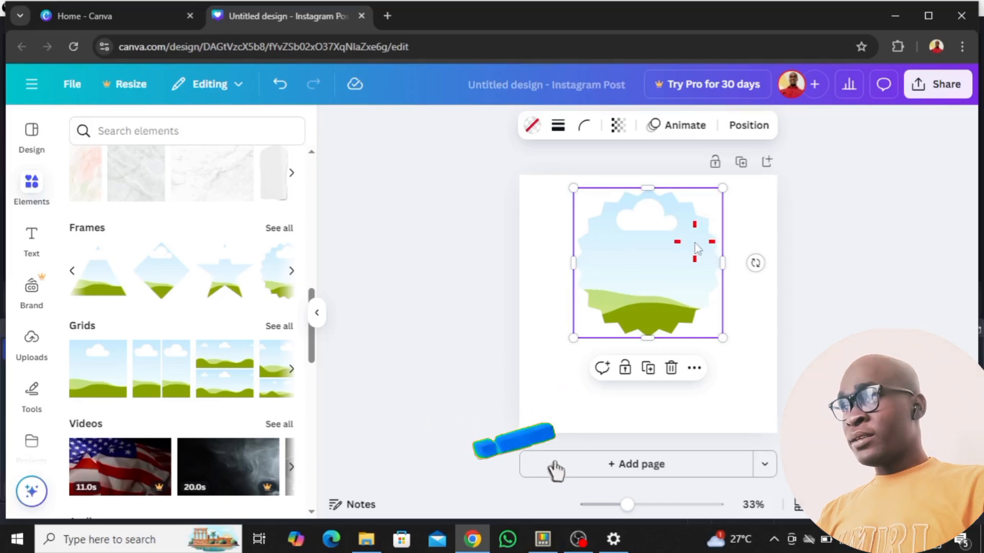
# Fill the scalloped frame with the recently used dollar bills photo, then leave the photo collection
pyautogui.scroll(2, 135, 297)
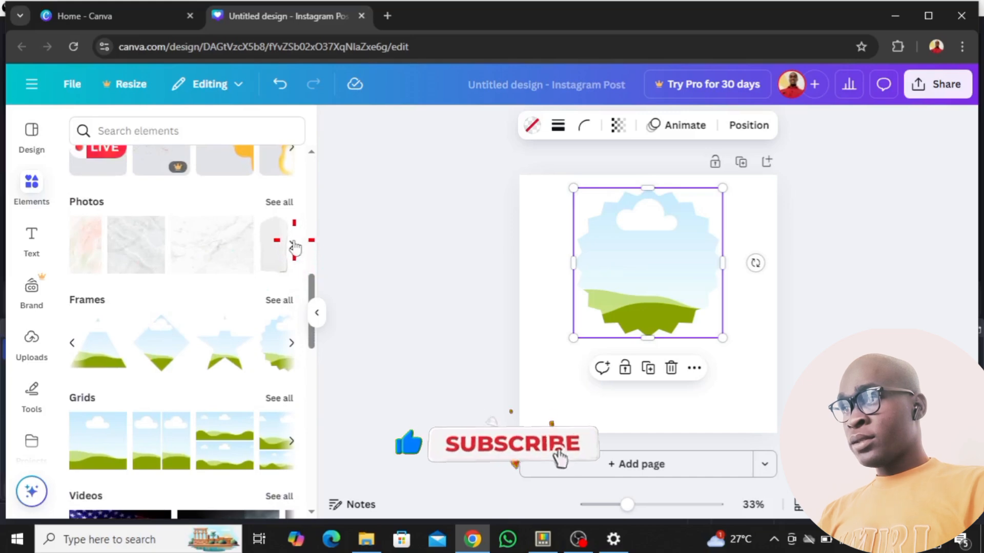
pyautogui.click(293, 241)
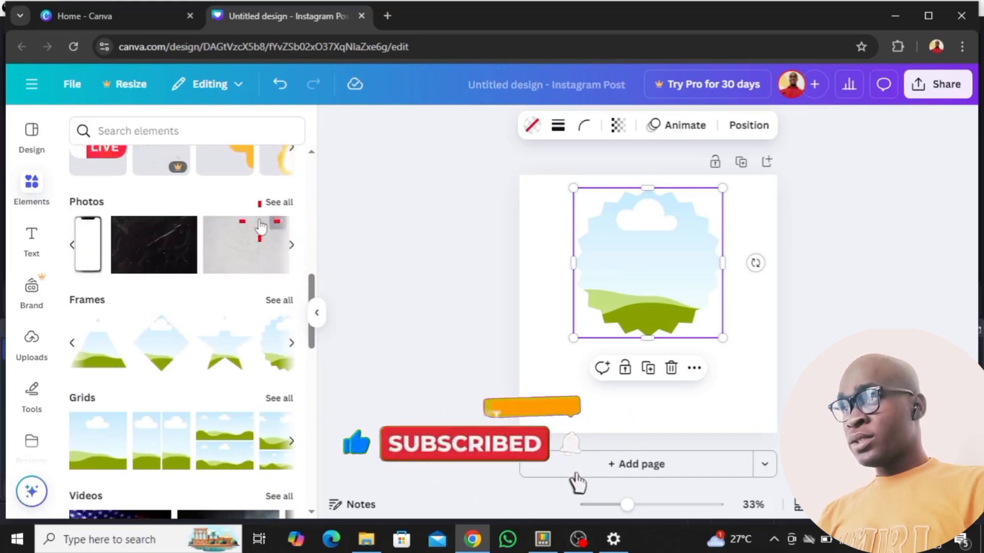
pyautogui.click(274, 211)
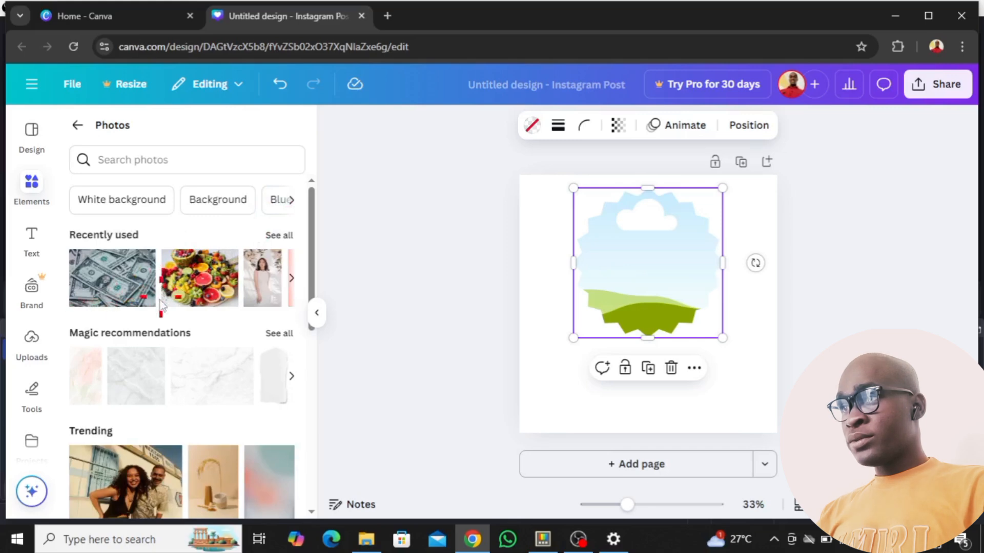
pyautogui.click(85, 283)
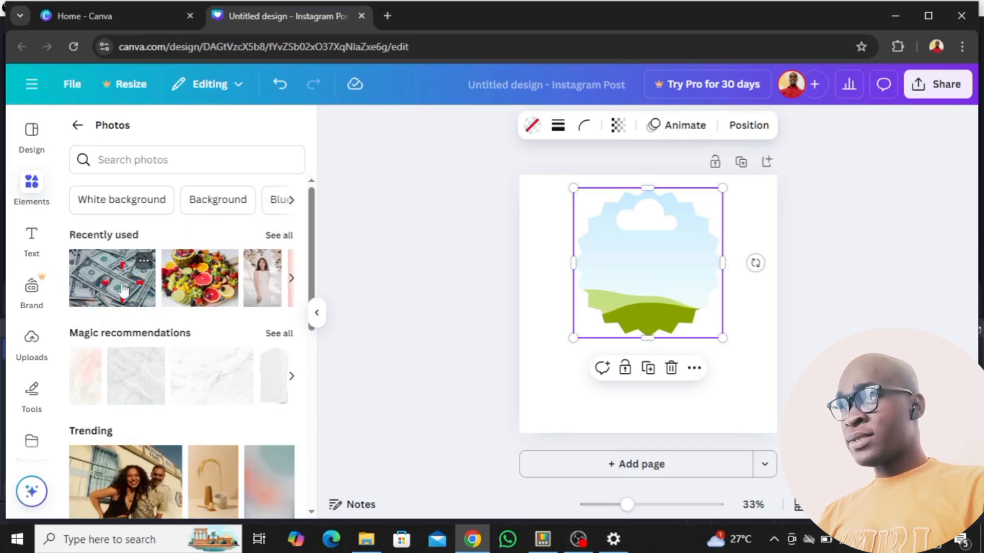
pyautogui.moveTo(115, 286); pyautogui.dragTo(633, 235)
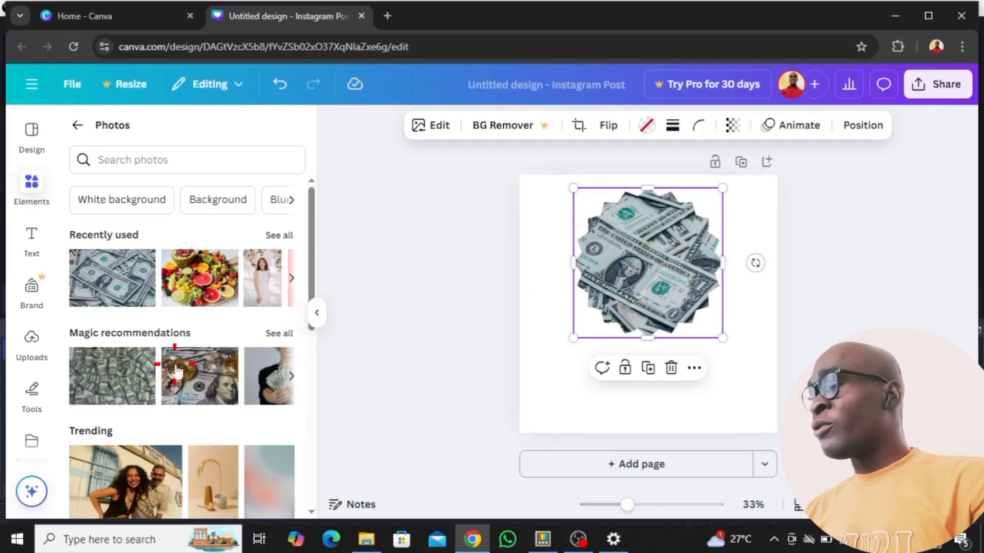
pyautogui.scroll(-2, 200, 361)
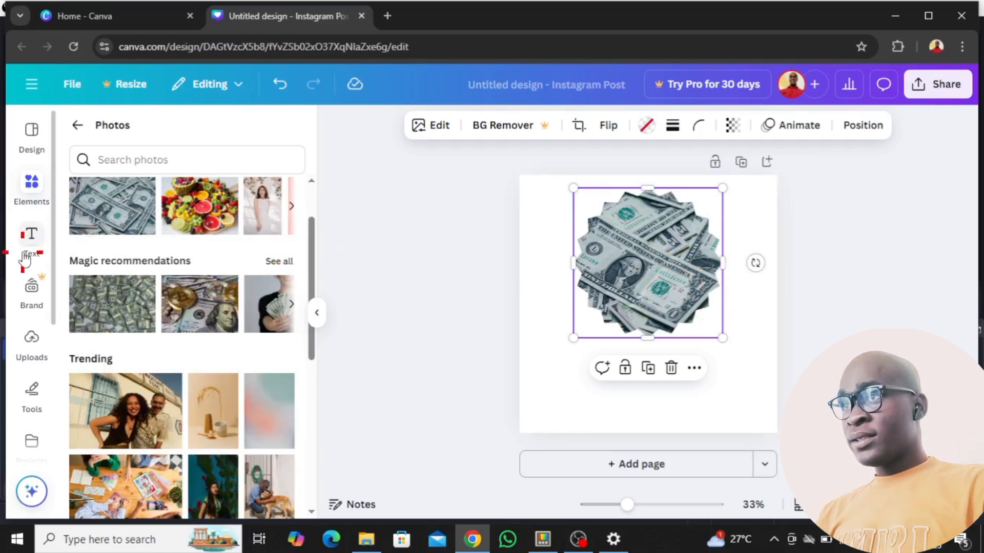
pyautogui.scroll(-3, 118, 195)
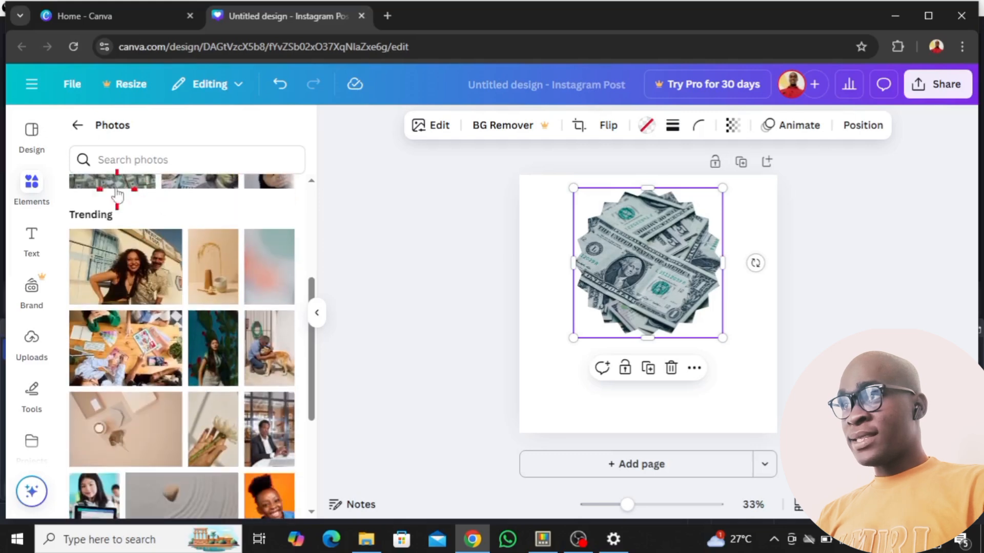
pyautogui.click(77, 128)
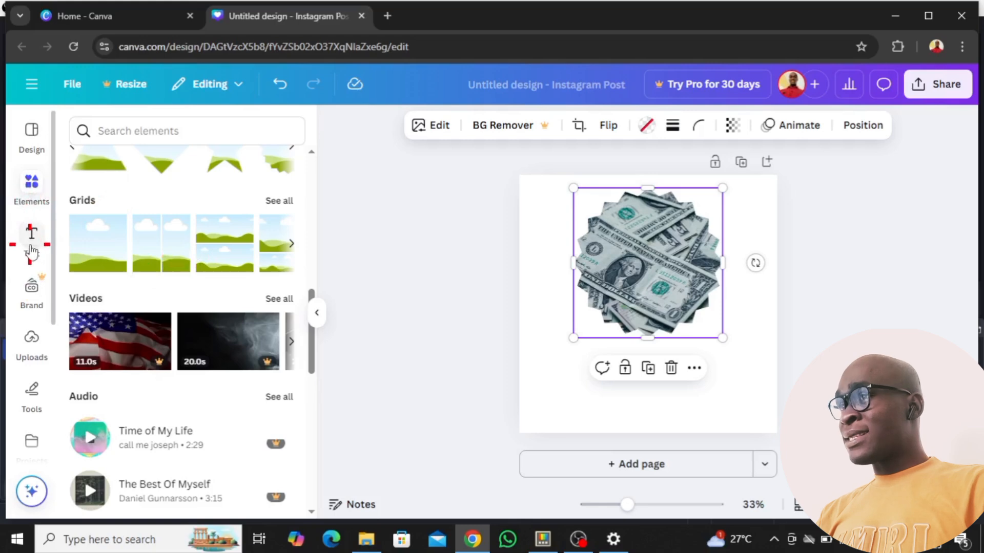
# Search the text library's fonts and combinations for wealth and look over the matching font combinations
pyautogui.click(30, 246)
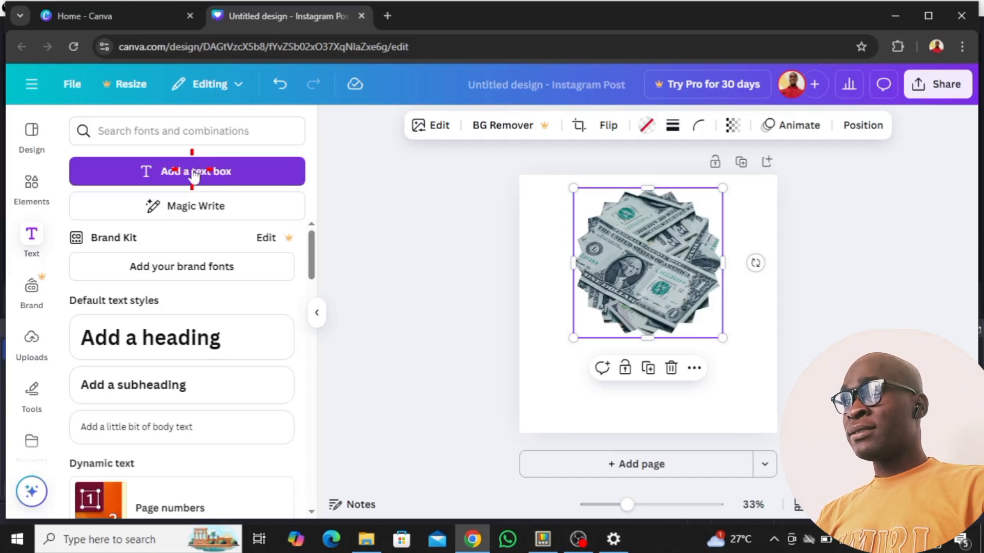
pyautogui.click(170, 132)
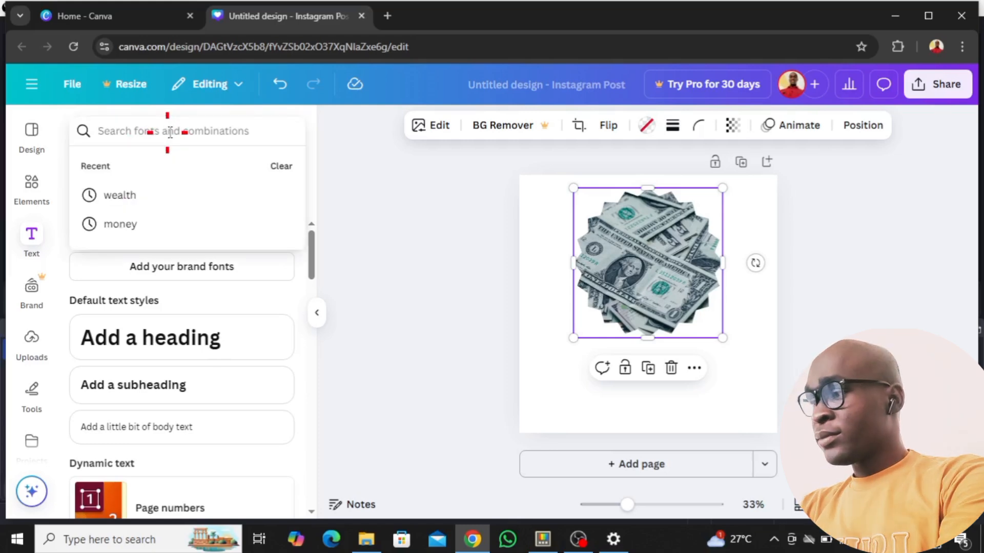
pyautogui.write('wealt')
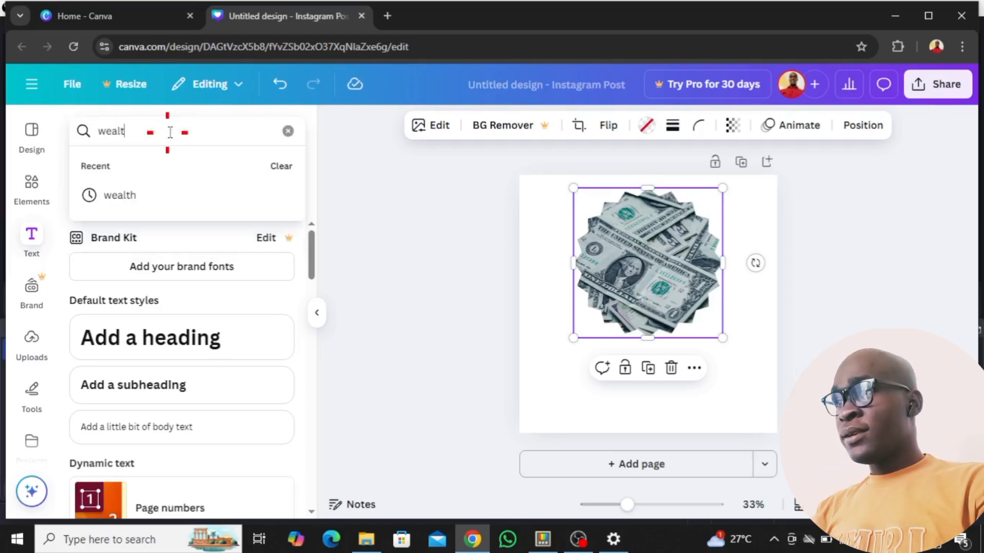
pyautogui.write('h')
pyautogui.press('Return')
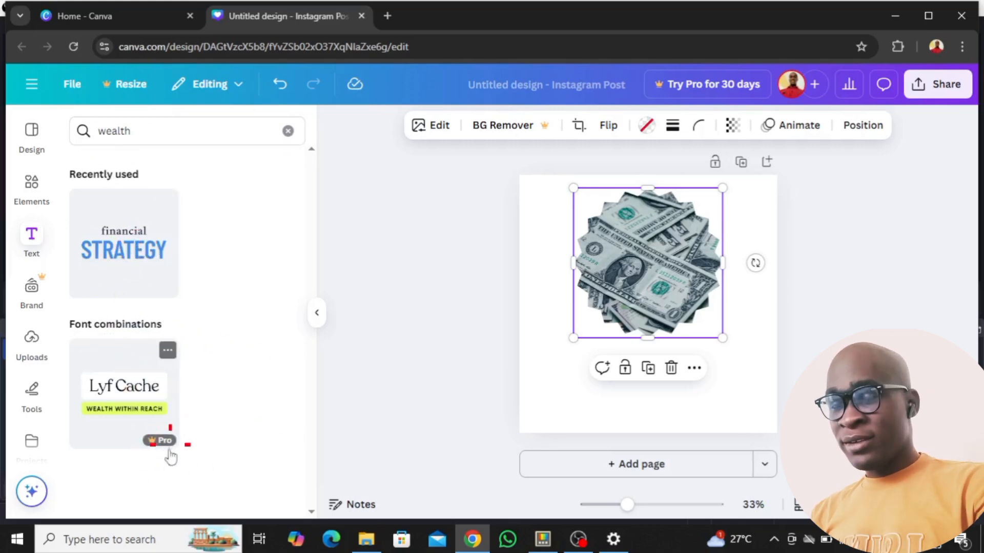
pyautogui.moveTo(171, 444)
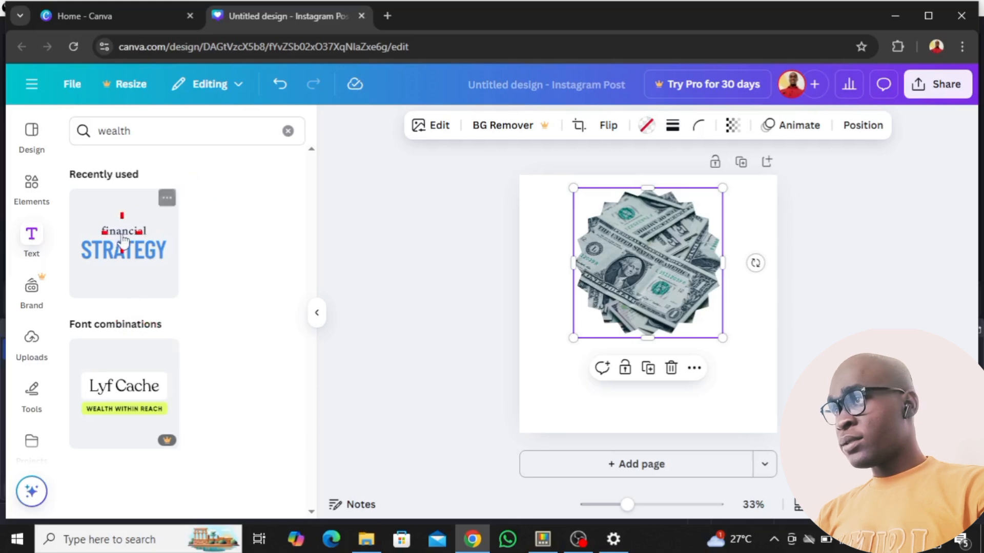
# Place the recently used "financial STRATEGY" text combination on the page just below the framed dollar photo and deselect it
pyautogui.moveTo(135, 240); pyautogui.dragTo(152, 240)
pyautogui.moveTo(450, 318); pyautogui.dragTo(650, 340)
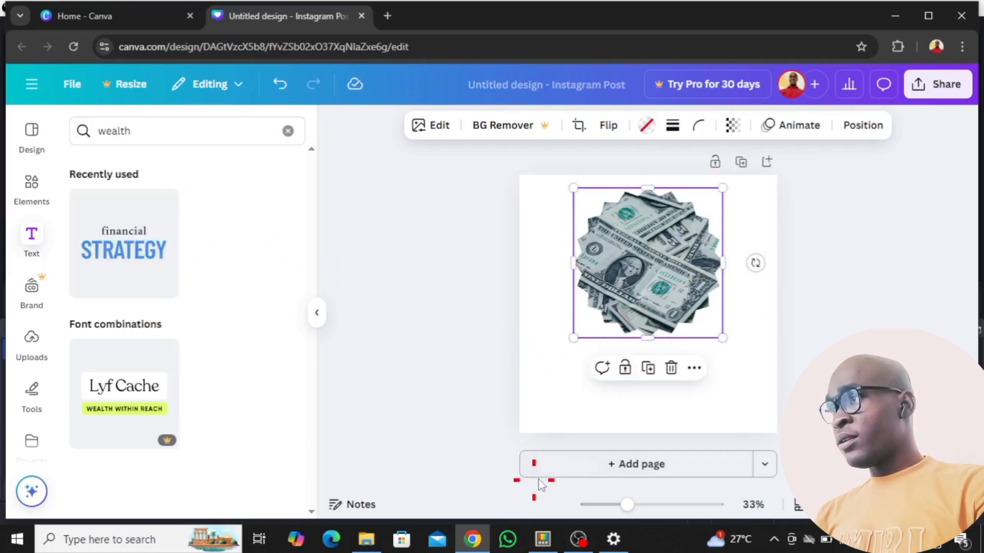
pyautogui.moveTo(131, 254); pyautogui.dragTo(609, 408)
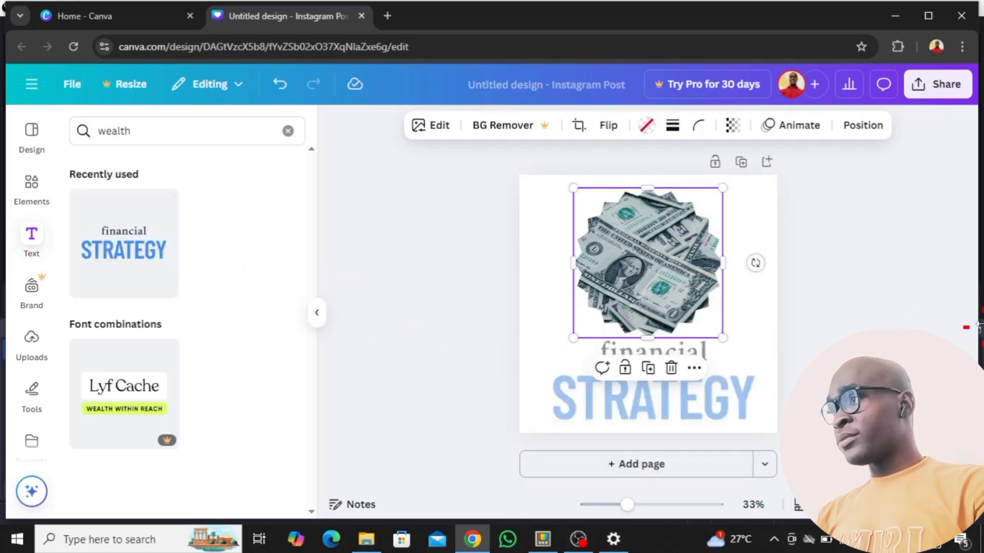
pyautogui.click(831, 324)
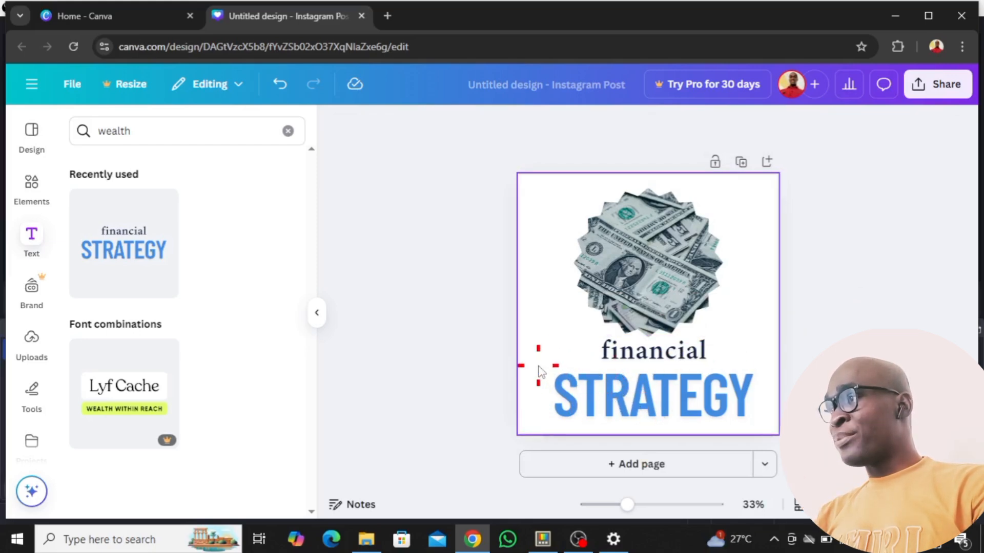
# Add GOALS after STRATEGY in the headline and resize the text group so STRATEGY GOALS fits on one line below the photo
pyautogui.click(645, 390)
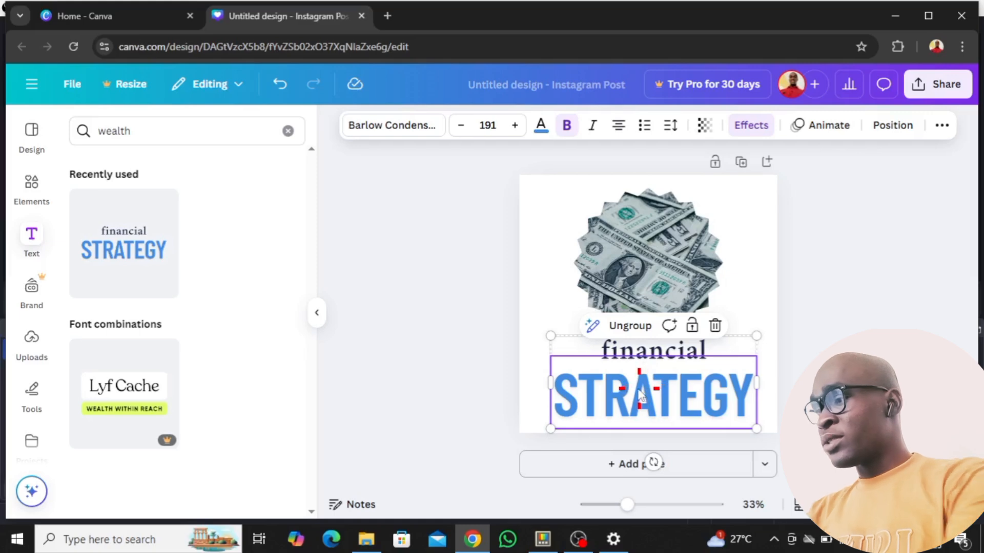
pyautogui.click(645, 355)
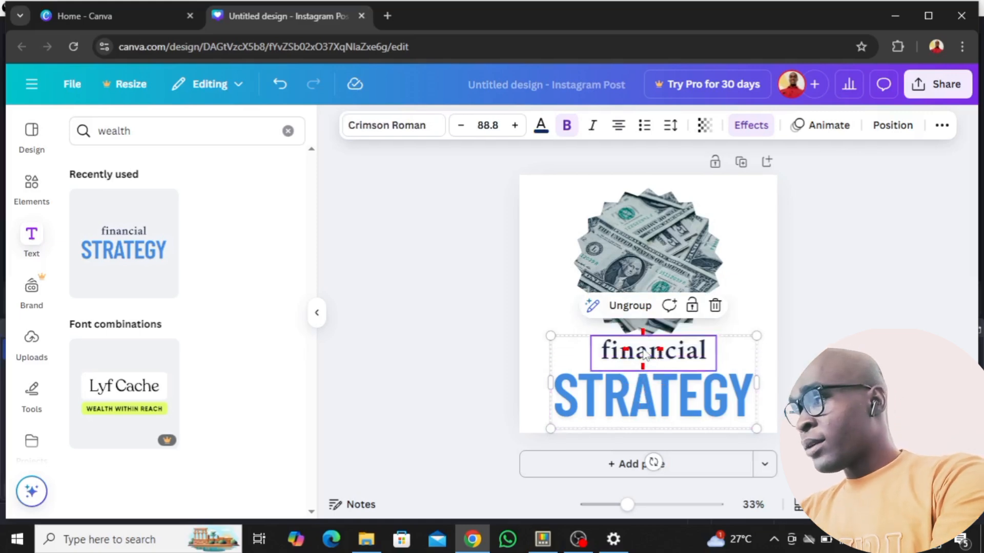
pyautogui.click(647, 400)
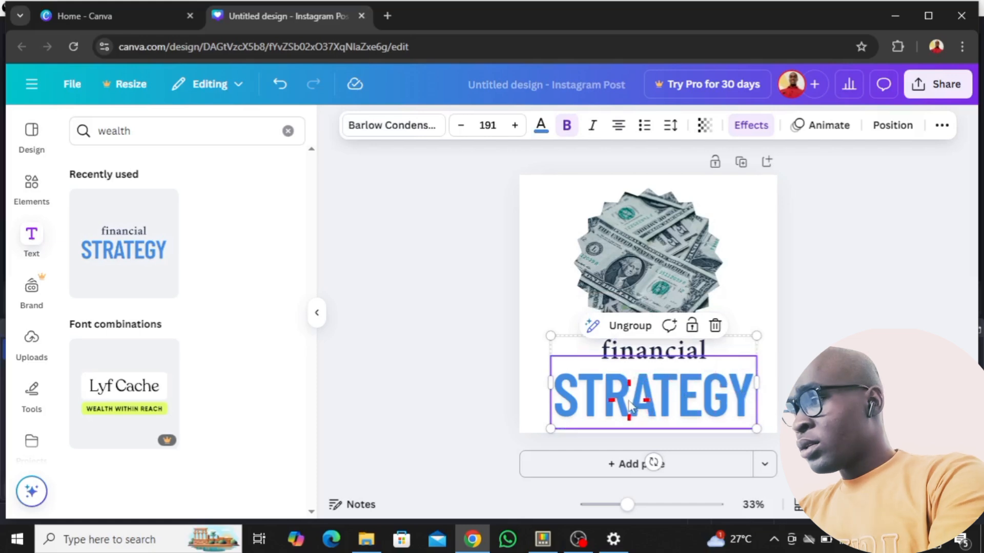
pyautogui.click(748, 397)
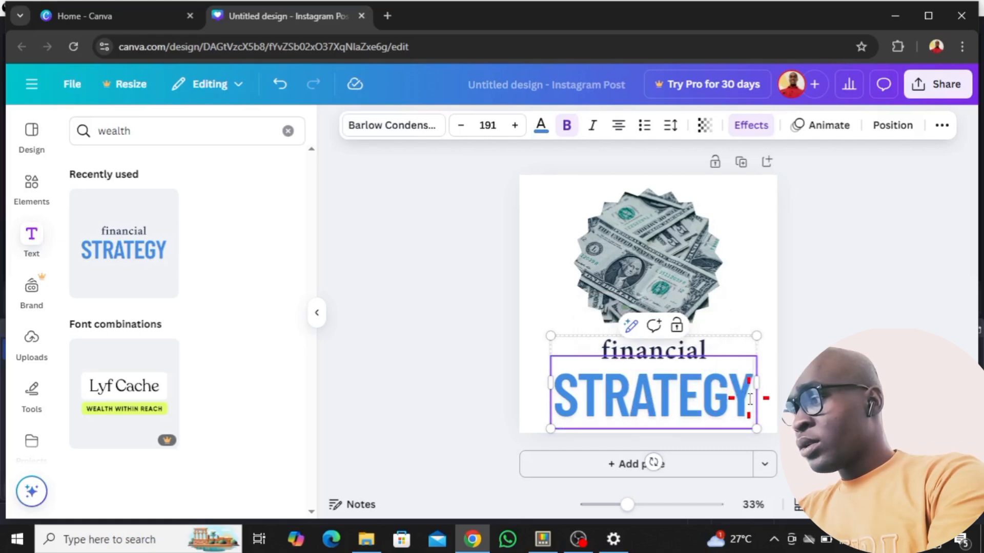
pyautogui.press('Return')
pyautogui.write('GOALS')
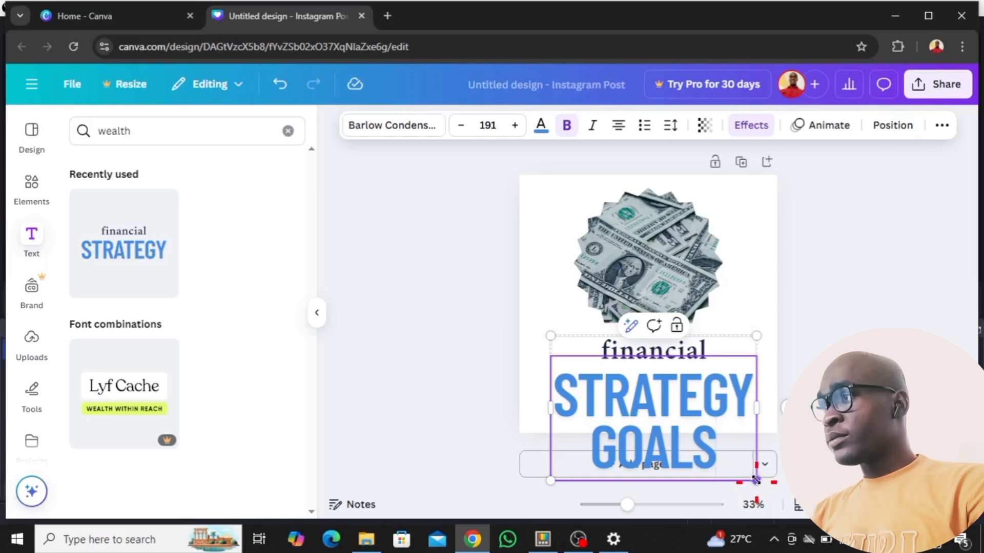
pyautogui.moveTo(756, 480); pyautogui.dragTo(760, 380)
pyautogui.click(814, 339)
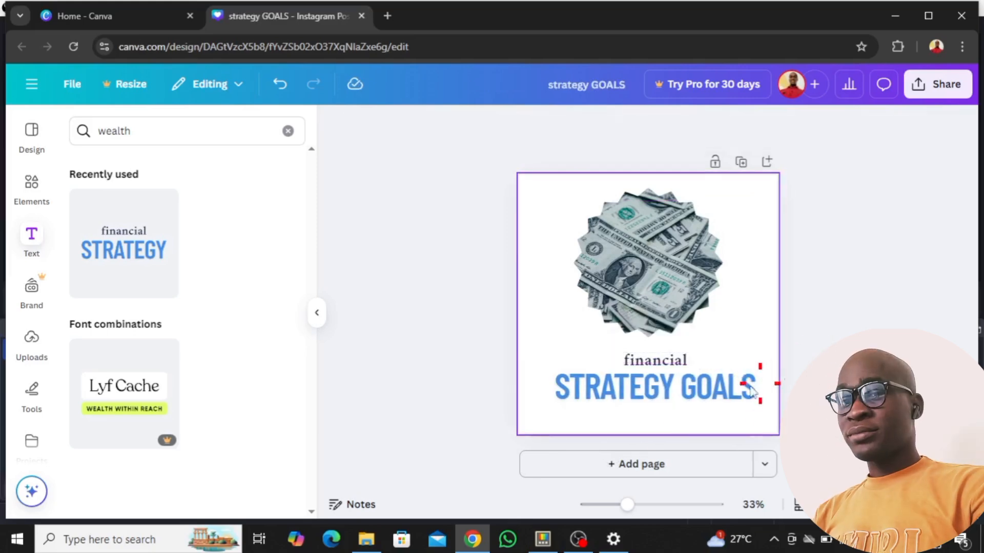
# Try several default gradients as the page background, settle on the purple-to-yellow one, and collapse the side panel
pyautogui.click(647, 402)
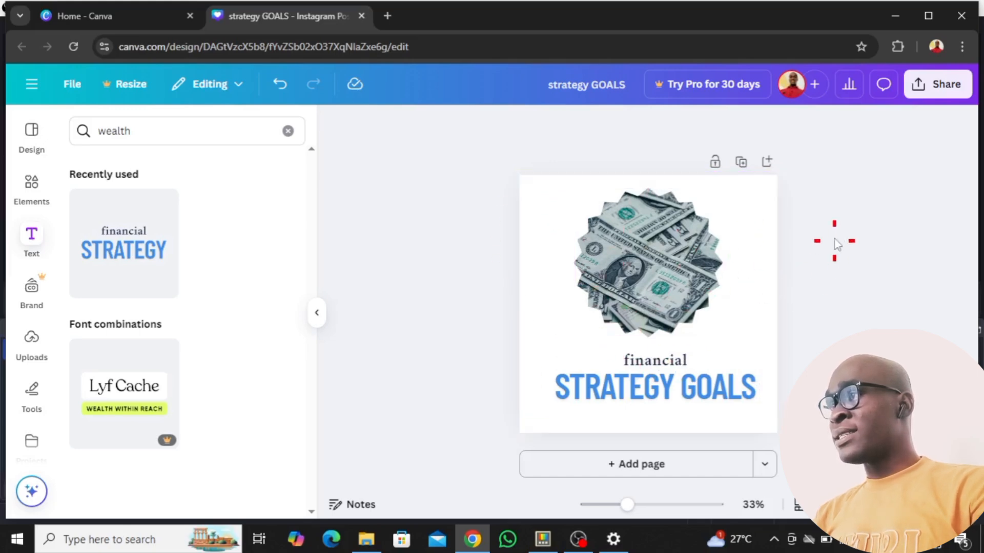
pyautogui.click(761, 234)
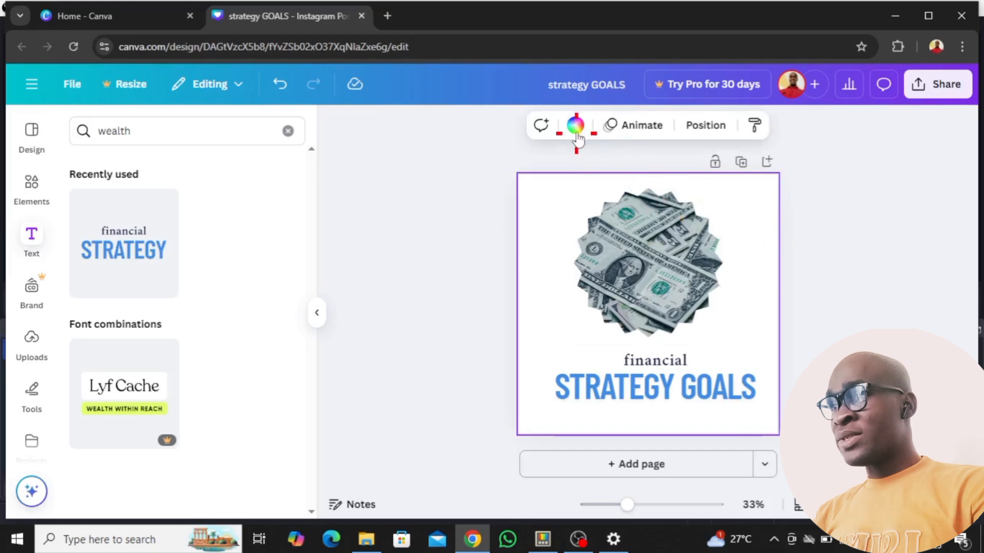
pyautogui.click(575, 126)
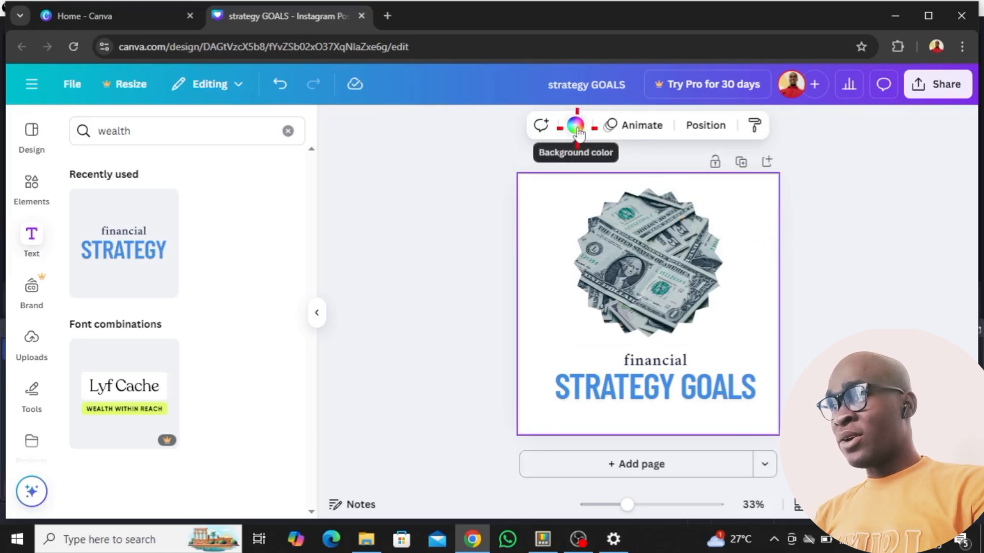
pyautogui.click(576, 126)
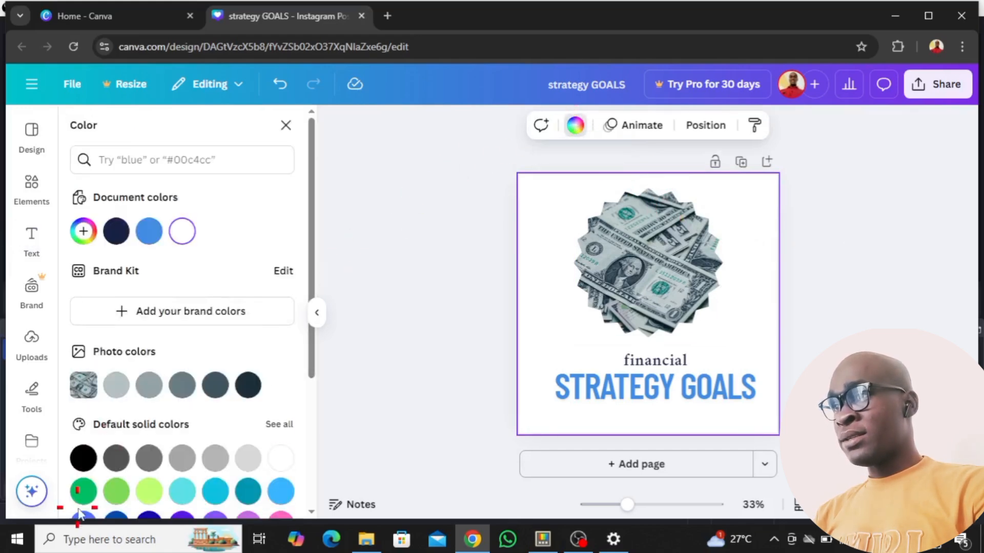
pyautogui.click(119, 461)
pyautogui.scroll(-3, 129, 453)
pyautogui.scroll(-2, 129, 453)
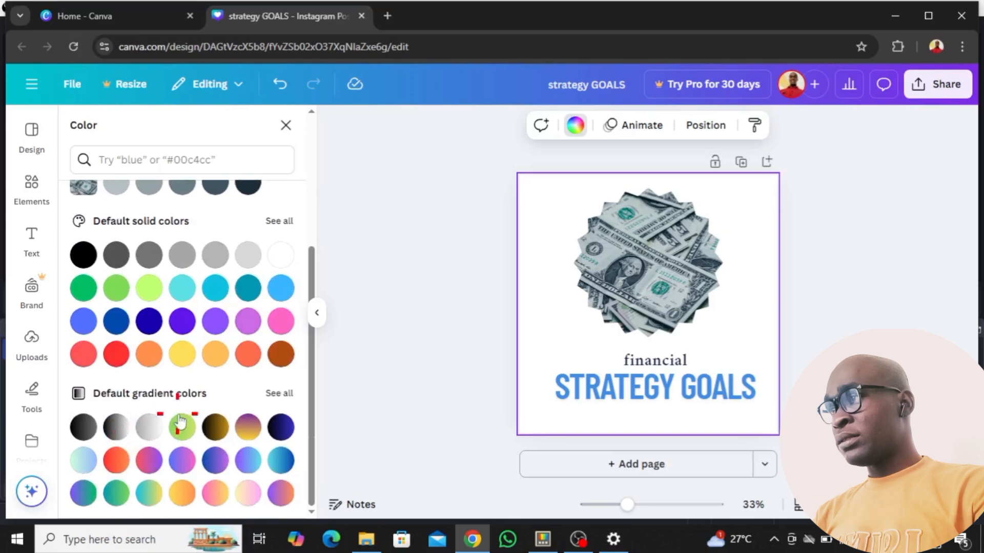
pyautogui.click(216, 427)
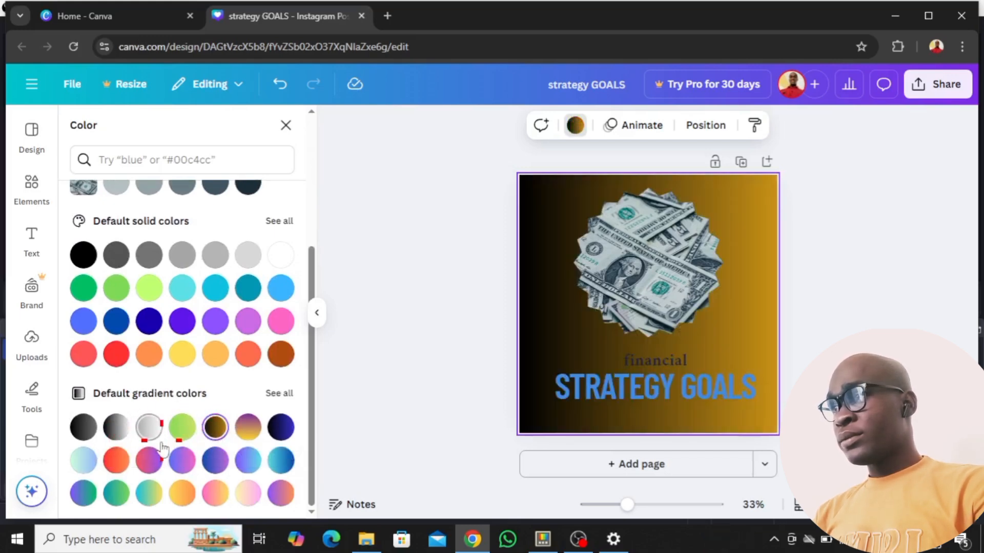
pyautogui.click(116, 460)
pyautogui.click(151, 467)
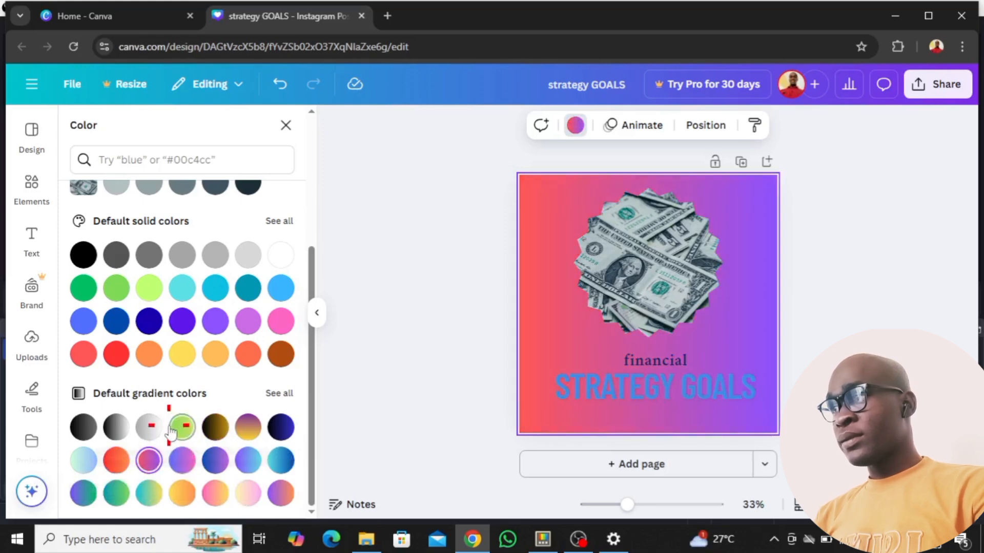
pyautogui.click(122, 499)
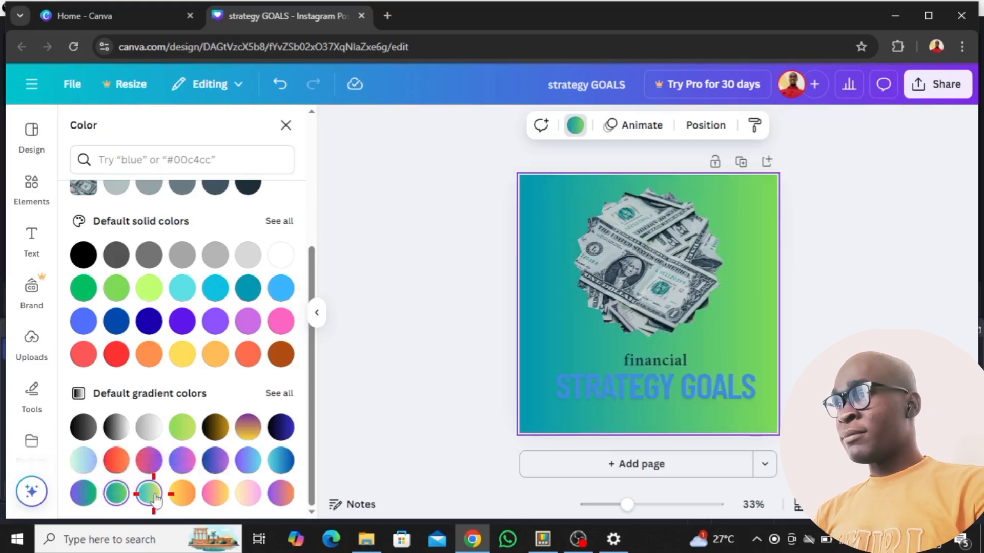
pyautogui.click(148, 494)
pyautogui.click(117, 427)
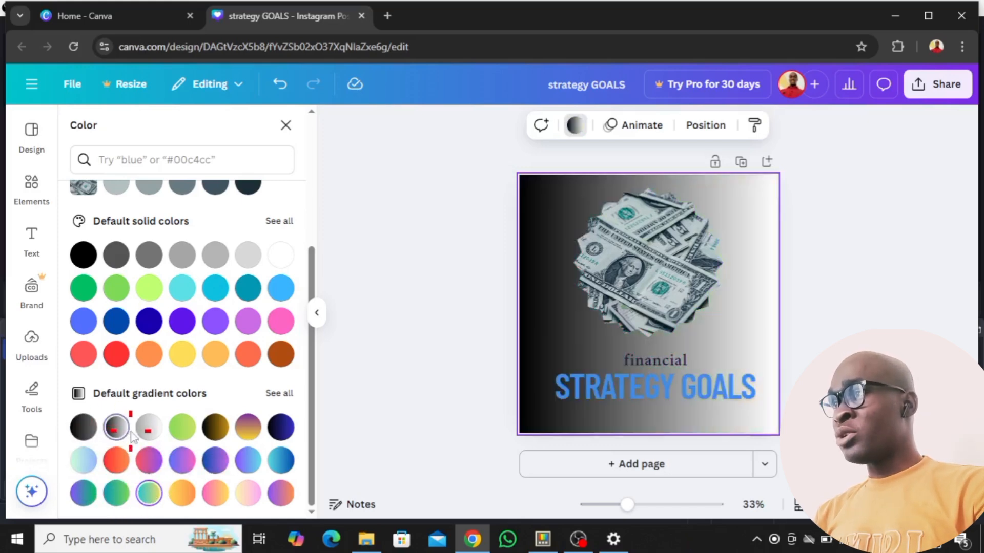
pyautogui.click(249, 429)
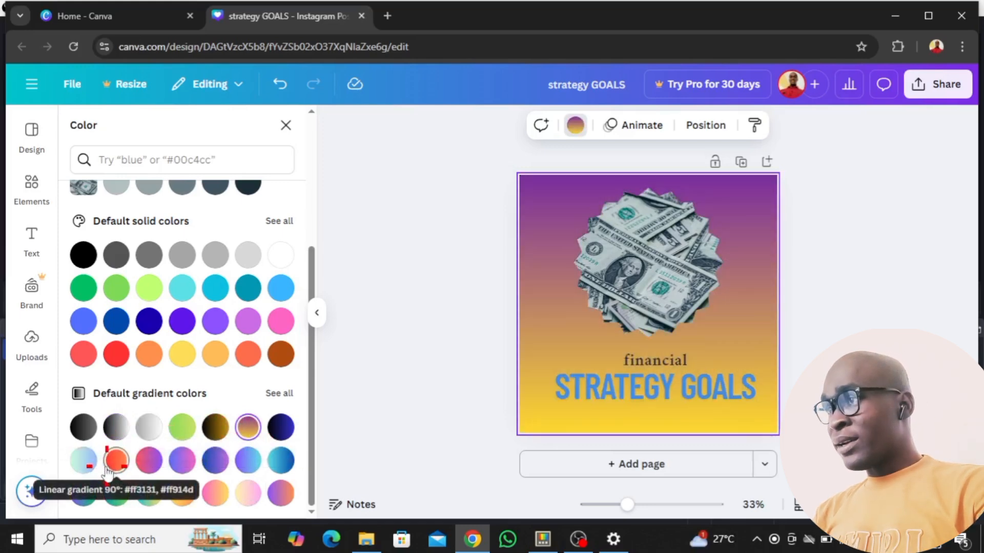
pyautogui.click(317, 313)
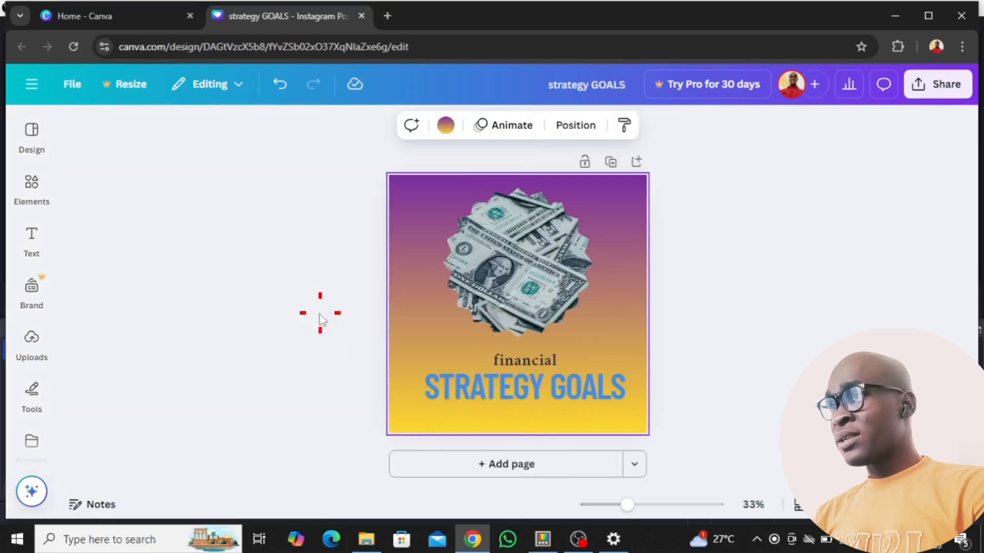
# Recolour the STRATEGY GOALS text deep blue from the default solid colours, nudge the text group slightly up, and deselect it
pyautogui.click(511, 356)
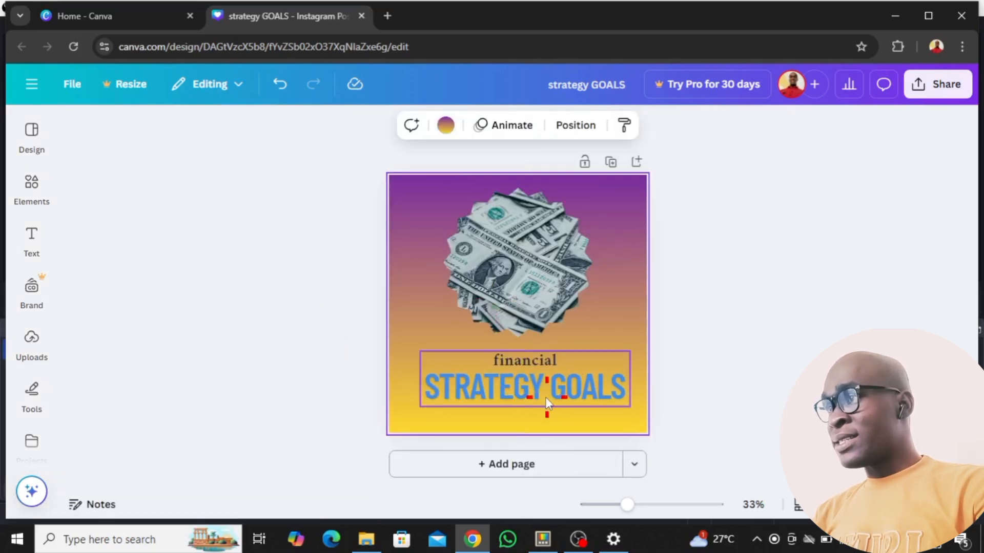
pyautogui.click(512, 387)
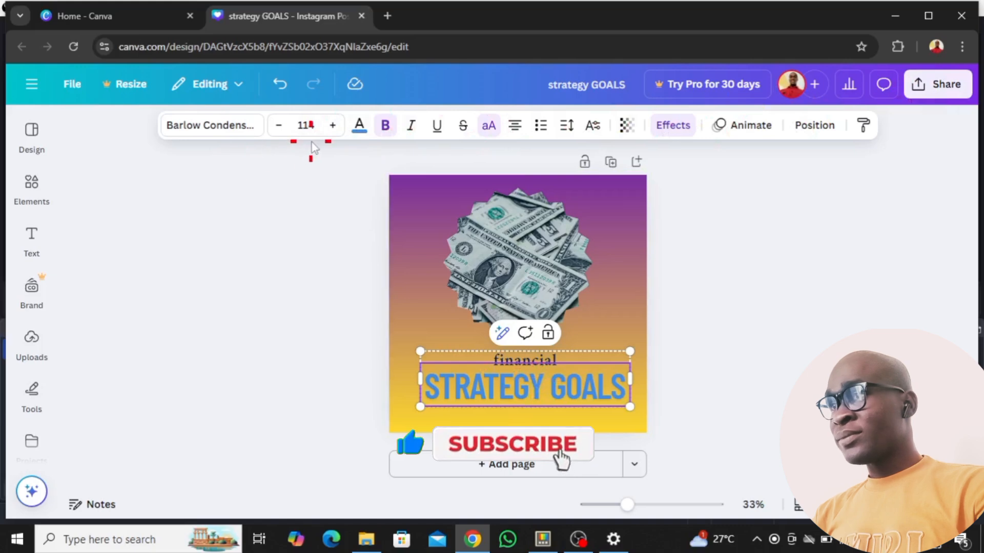
pyautogui.click(365, 130)
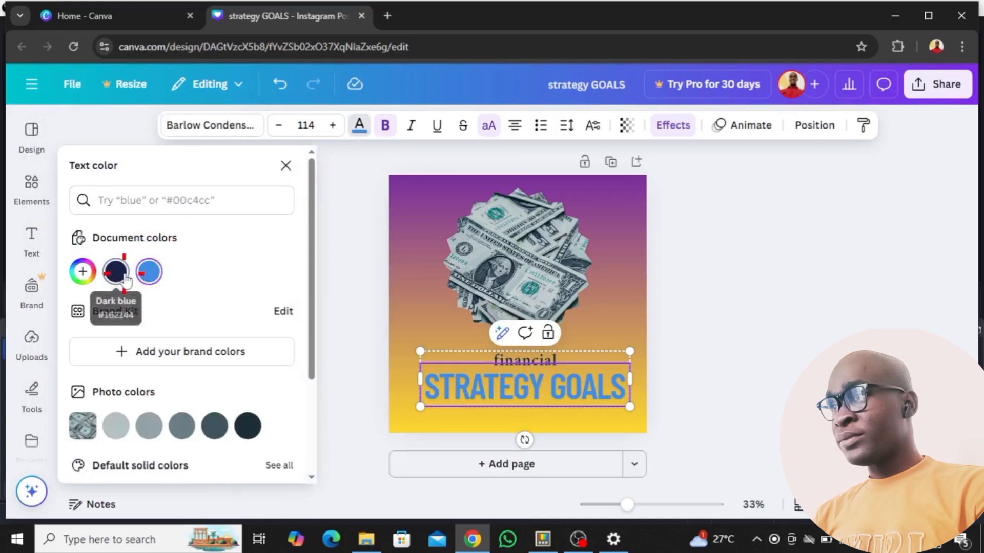
pyautogui.scroll(-3, 152, 405)
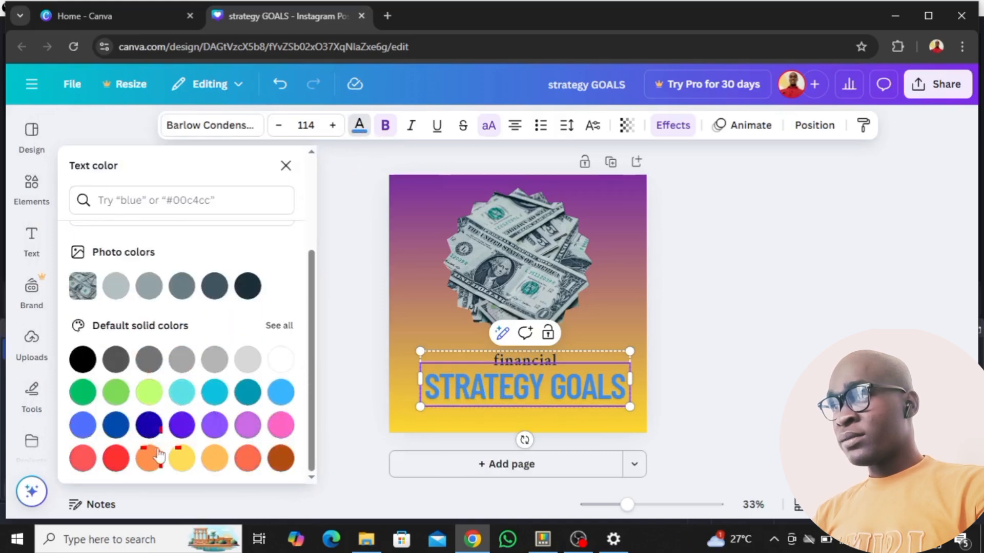
pyautogui.click(119, 432)
pyautogui.click(153, 167)
pyautogui.click(435, 410)
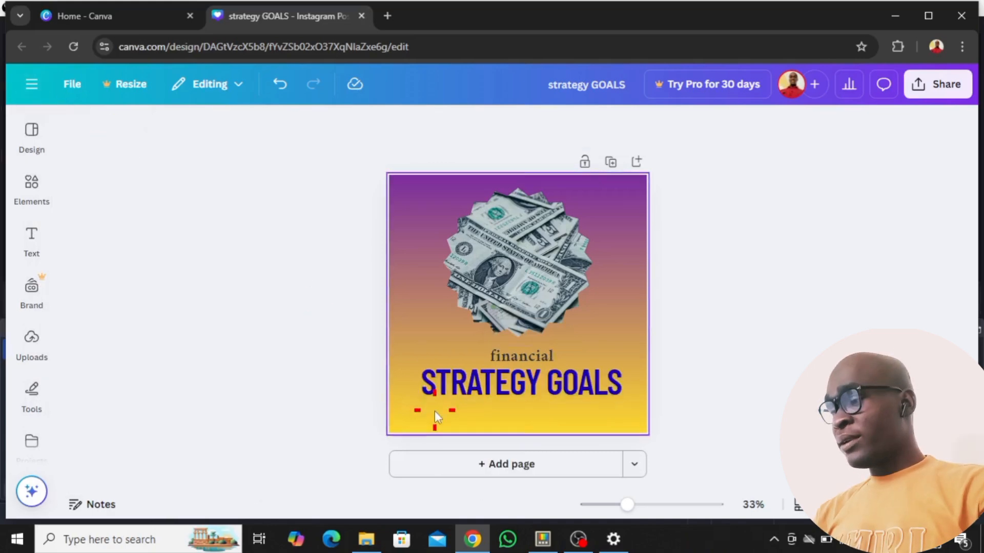
pyautogui.click(528, 445)
pyautogui.click(162, 288)
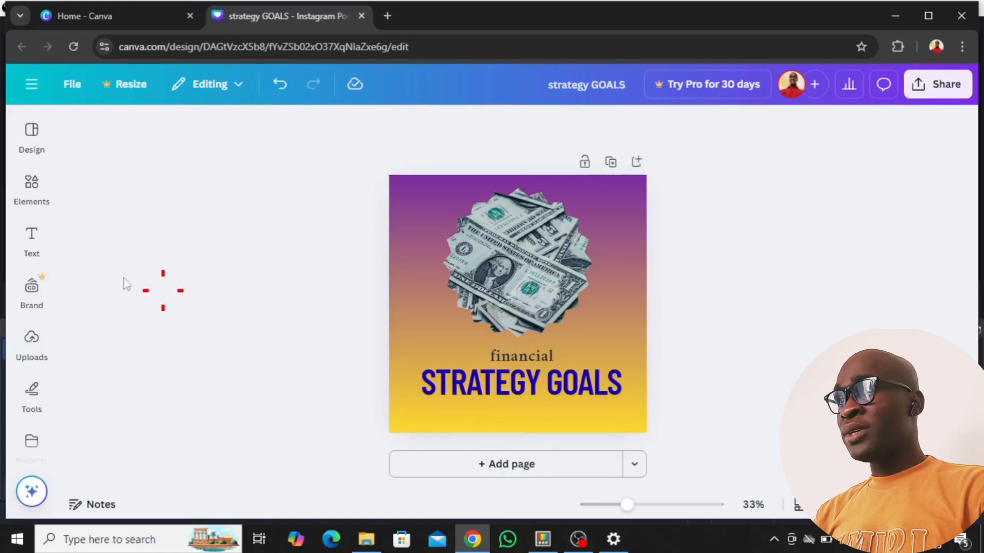
# Look over the recent designs on the Projects page and browse the categories on the Templates page
pyautogui.click(32, 89)
pyautogui.click(32, 84)
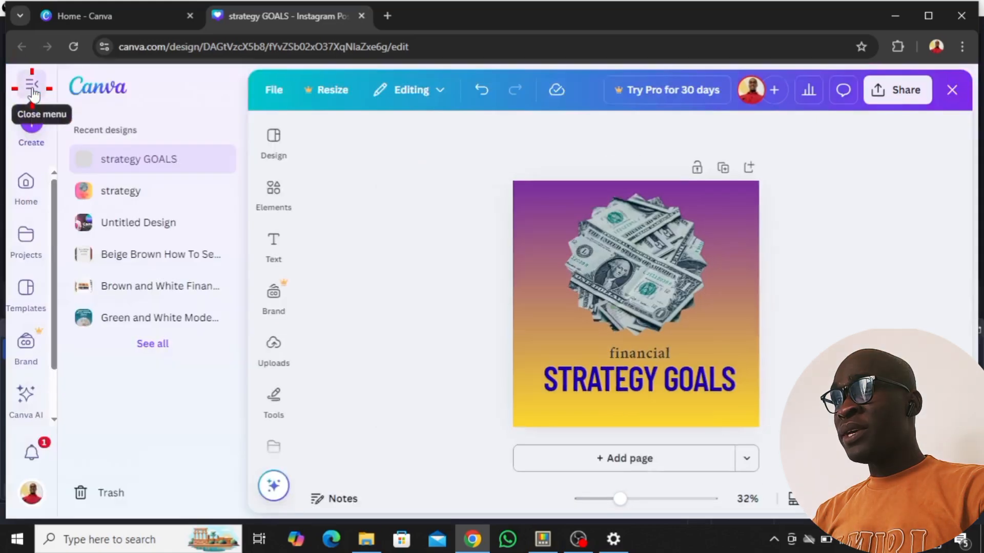
pyautogui.click(21, 254)
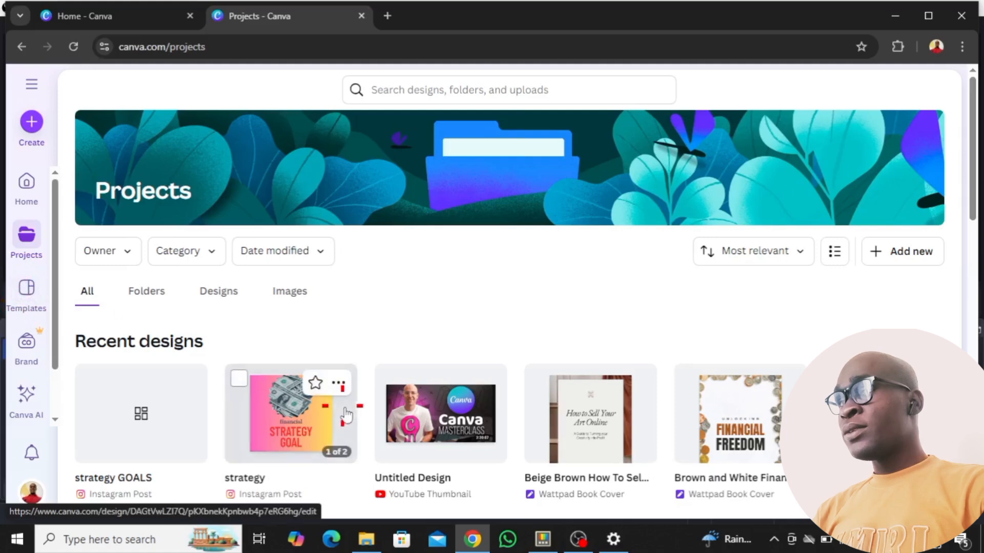
pyautogui.click(29, 296)
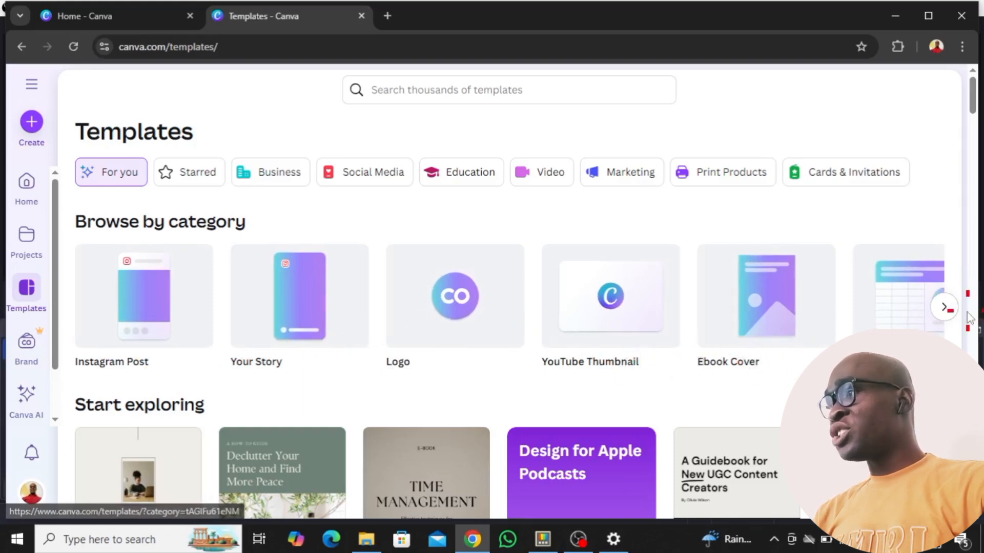
pyautogui.click(943, 307)
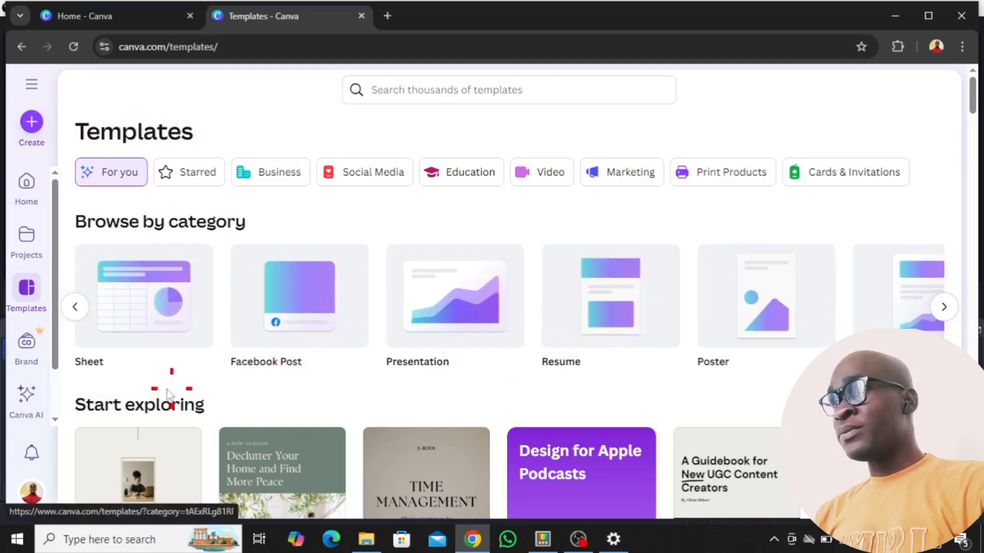
# Browse the Ebook Cover templates and open the Neutral Minimalist Aesthetic Finance Basics For Women Guide template for customizing
pyautogui.click(76, 308)
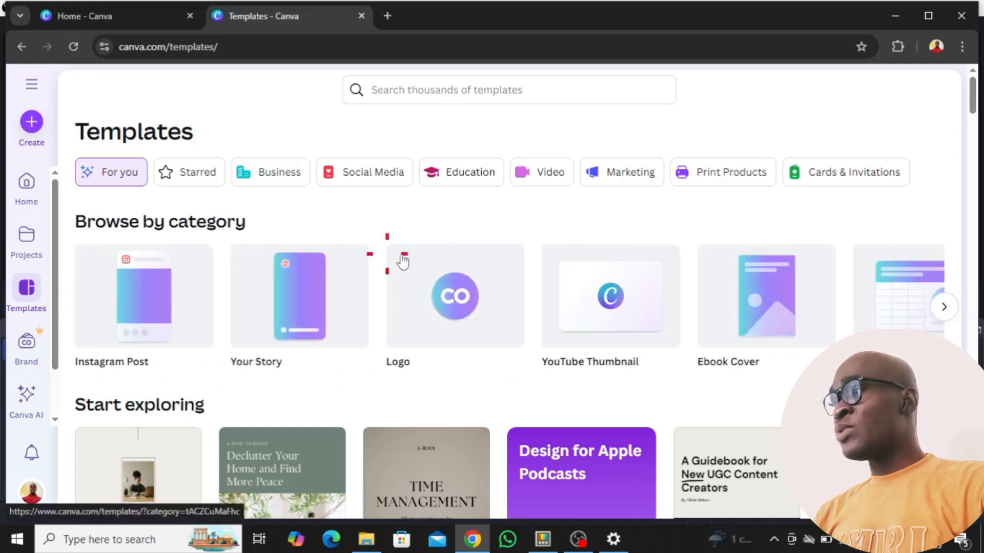
pyautogui.click(775, 322)
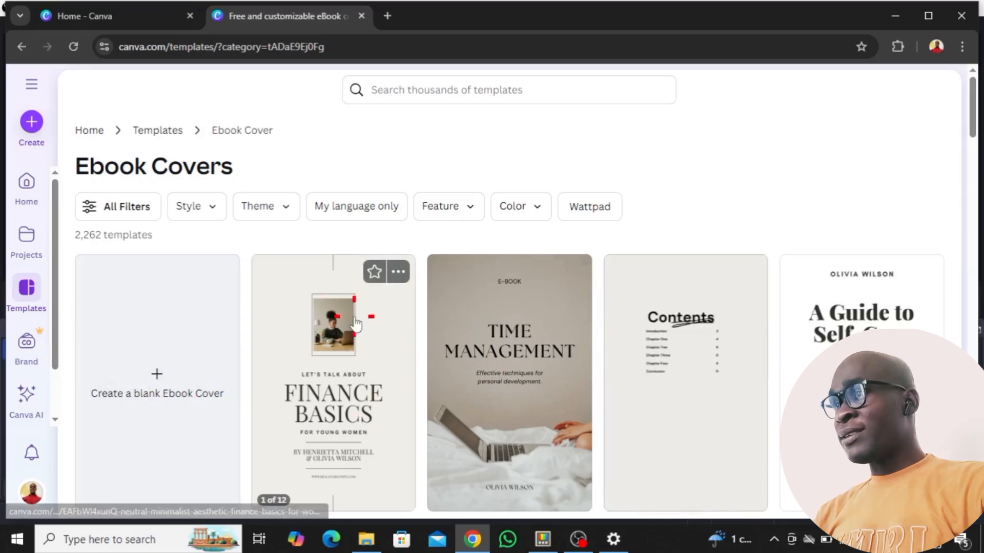
pyautogui.scroll(-4, 361, 322)
pyautogui.scroll(4, 364, 324)
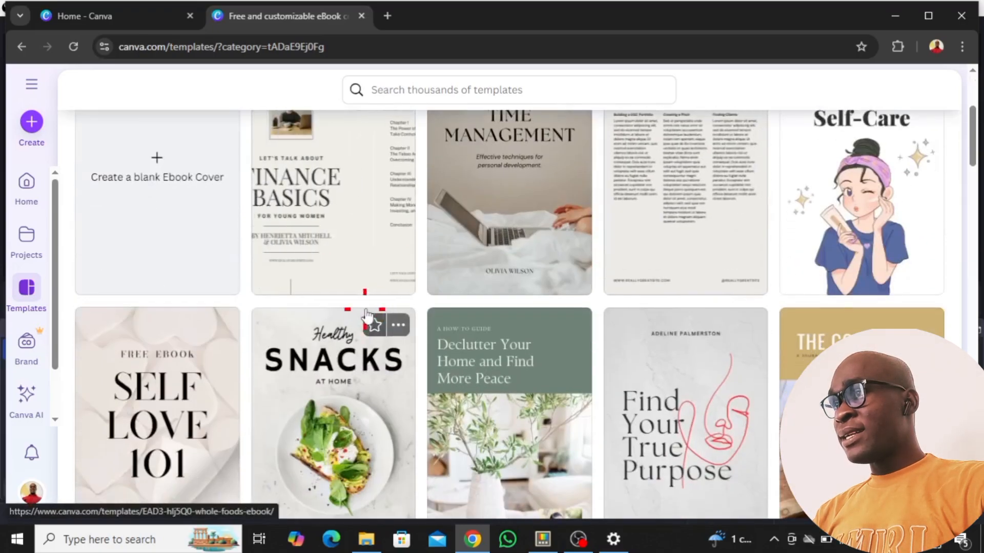
pyautogui.scroll(-3, 368, 331)
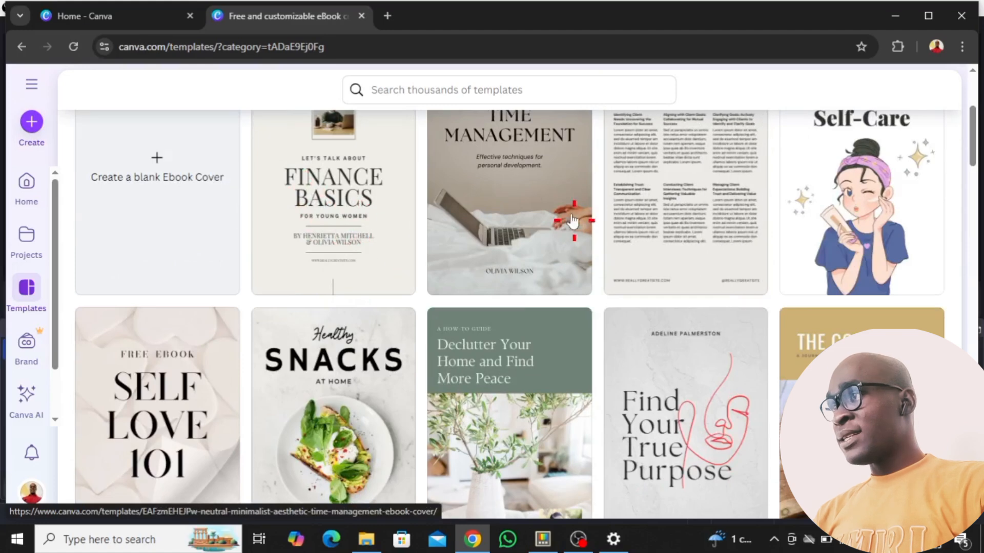
pyautogui.scroll(2, 484, 199)
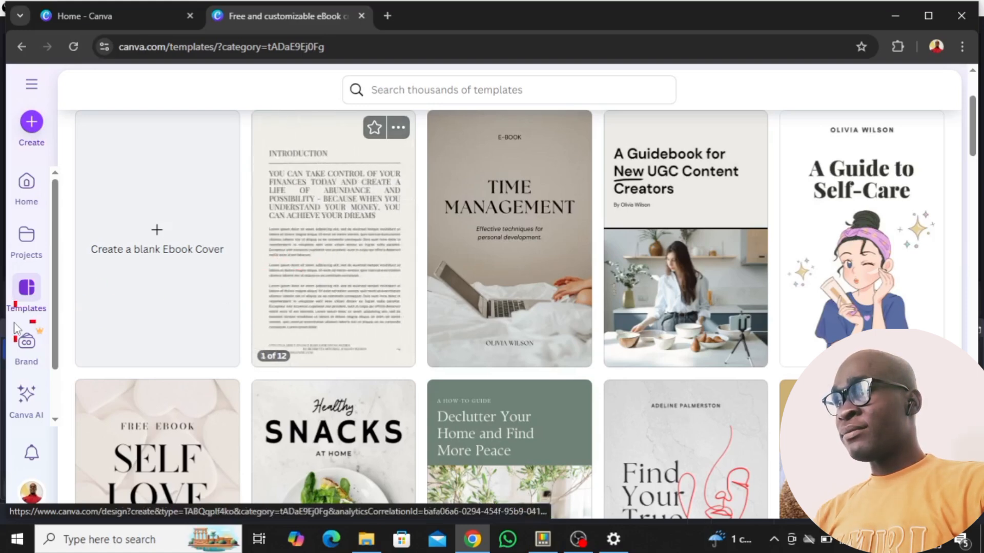
pyautogui.click(328, 301)
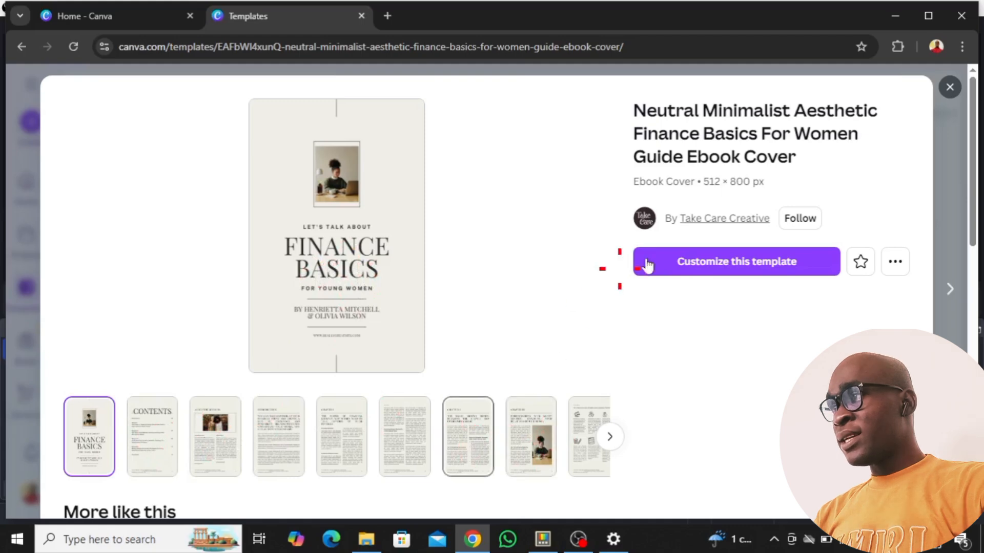
pyautogui.click(724, 267)
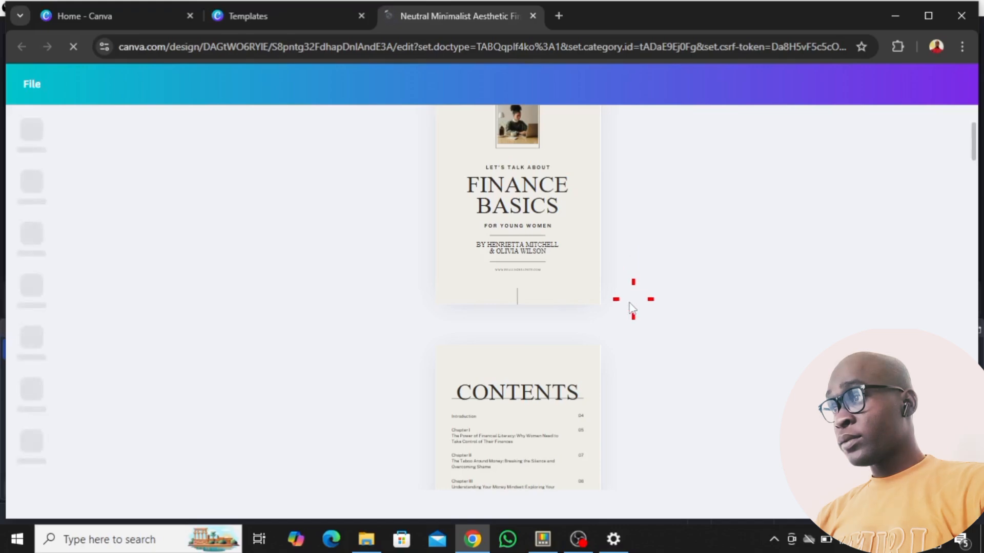
# Replace BASICS with GUIDE in the cover title on page 1 so it reads FINANCE GUIDE, and deselect it
pyautogui.click(507, 253)
pyautogui.scroll(2, 507, 253)
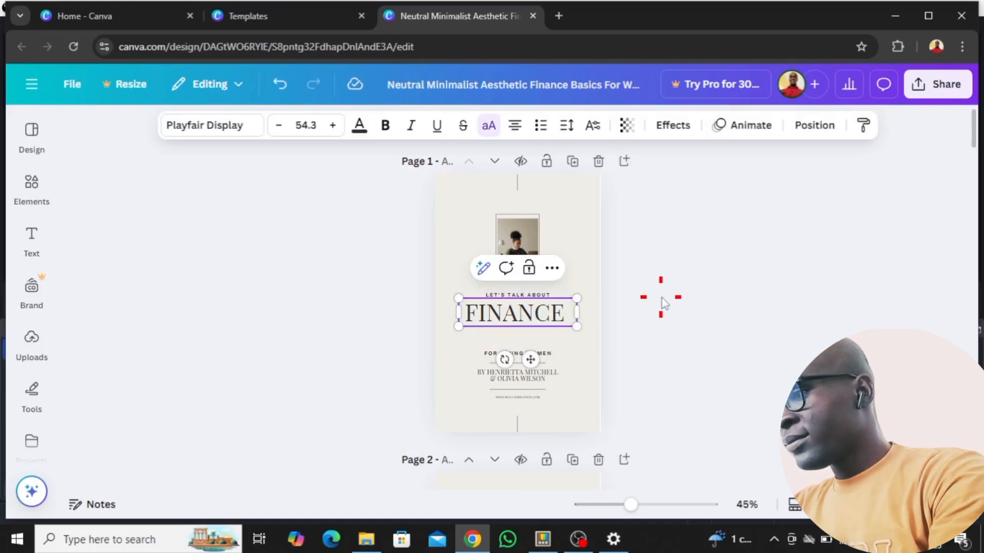
pyautogui.write('GUIDE')
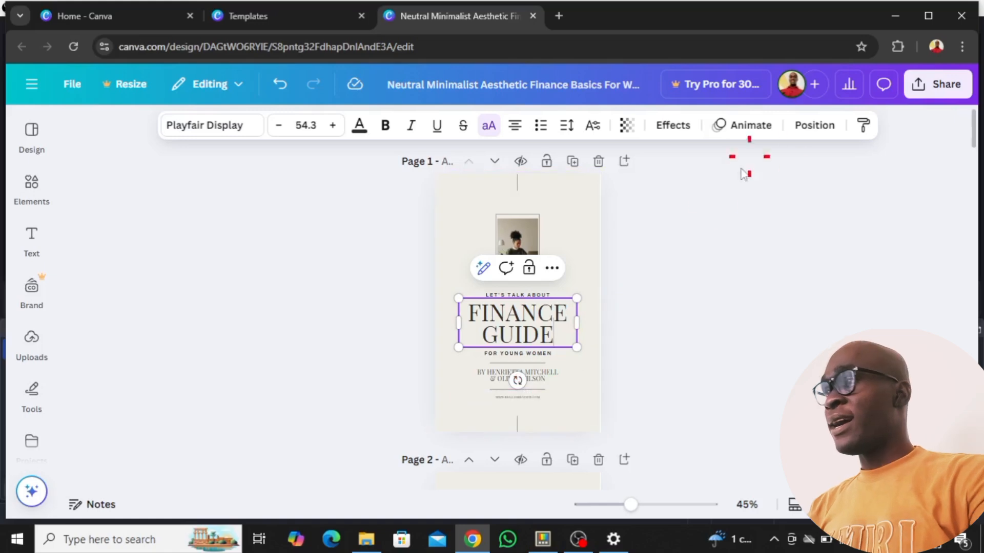
pyautogui.click(789, 258)
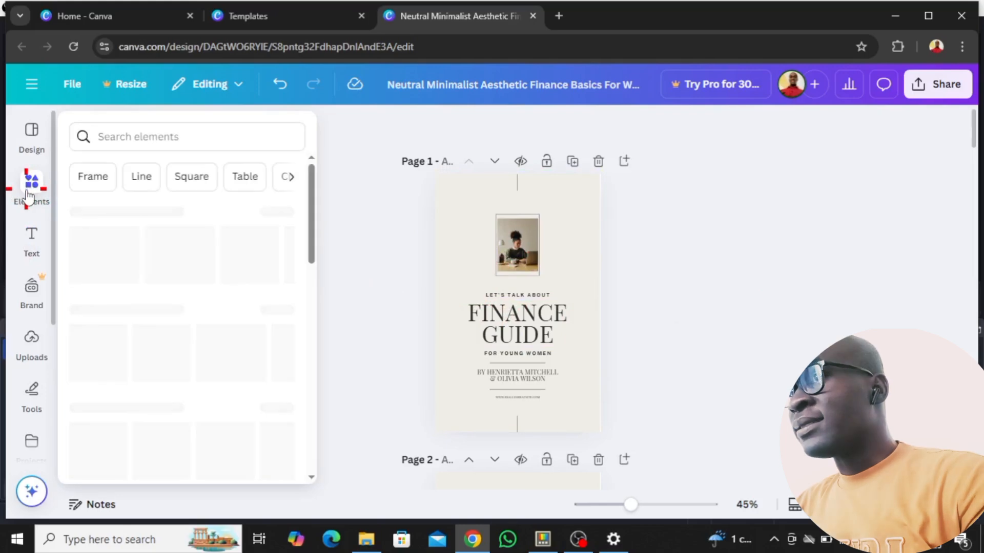
# Add a capped line under the cover title and a sketched dollar-sign graphic, shrunk and centred over the photo
pyautogui.click(32, 205)
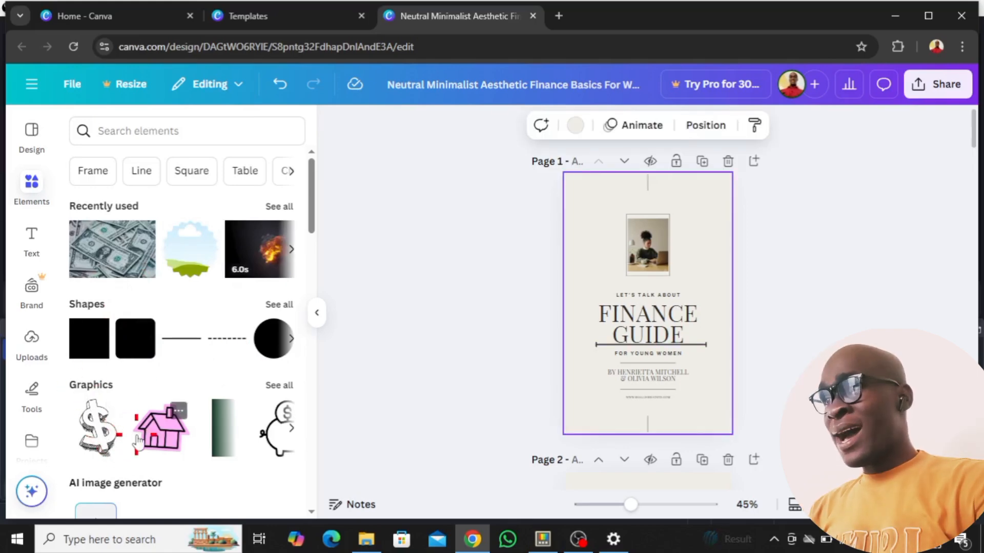
pyautogui.scroll(-2, 118, 410)
pyautogui.moveTo(95, 357); pyautogui.dragTo(692, 320)
pyautogui.moveTo(640, 269); pyautogui.dragTo(655, 269)
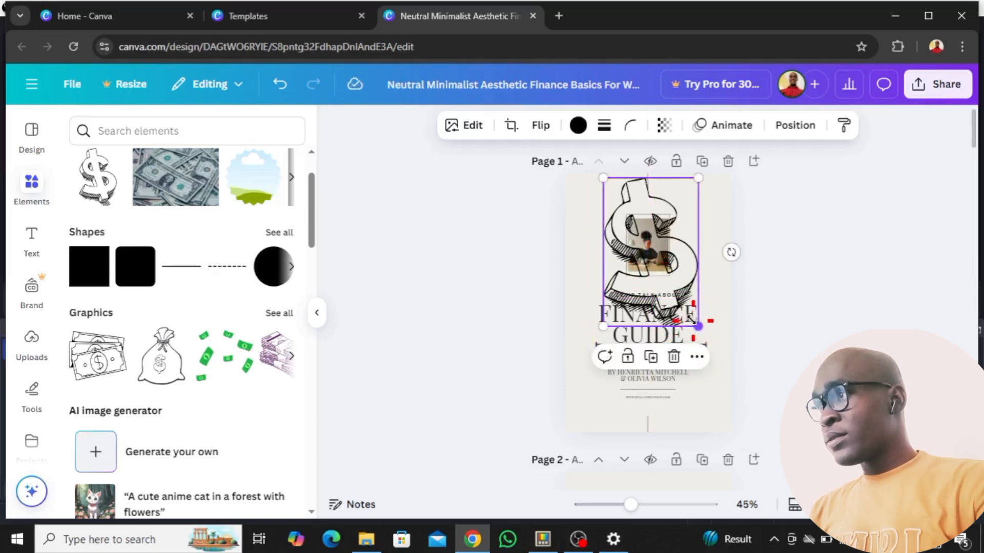
pyautogui.moveTo(698, 326); pyautogui.dragTo(673, 286)
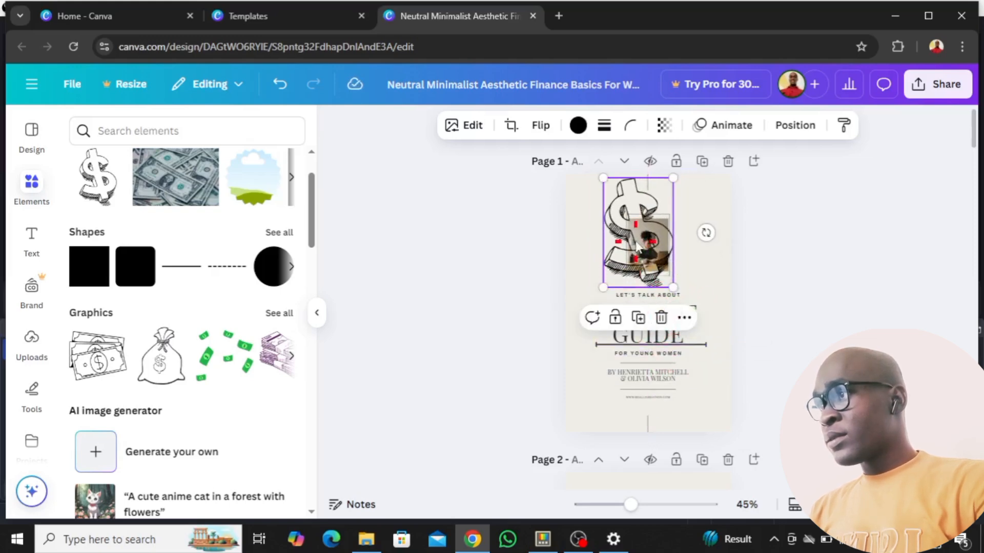
pyautogui.moveTo(638, 247); pyautogui.dragTo(649, 243)
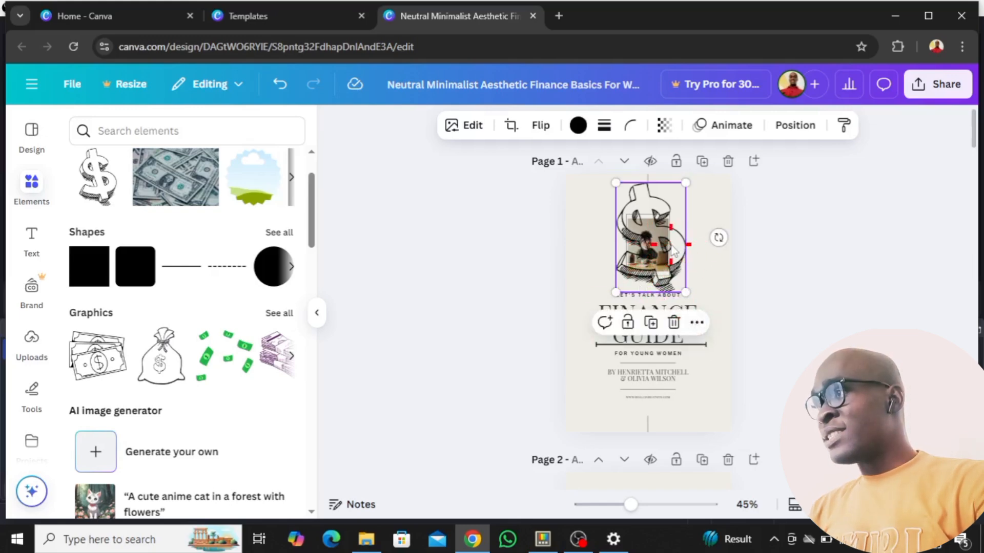
# Send the dollar-sign graphic backward so it sits behind the cover photo
pyautogui.click(696, 322)
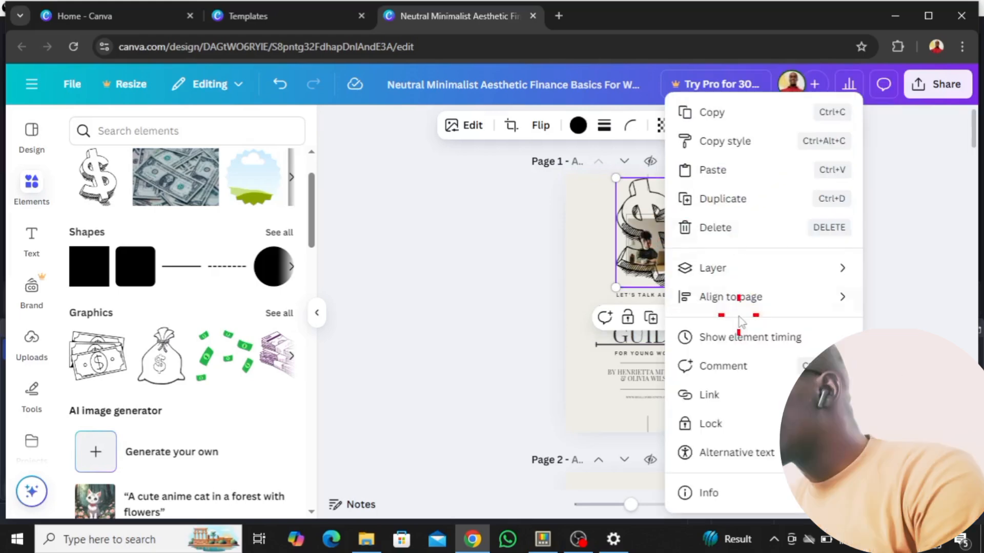
pyautogui.click(730, 268)
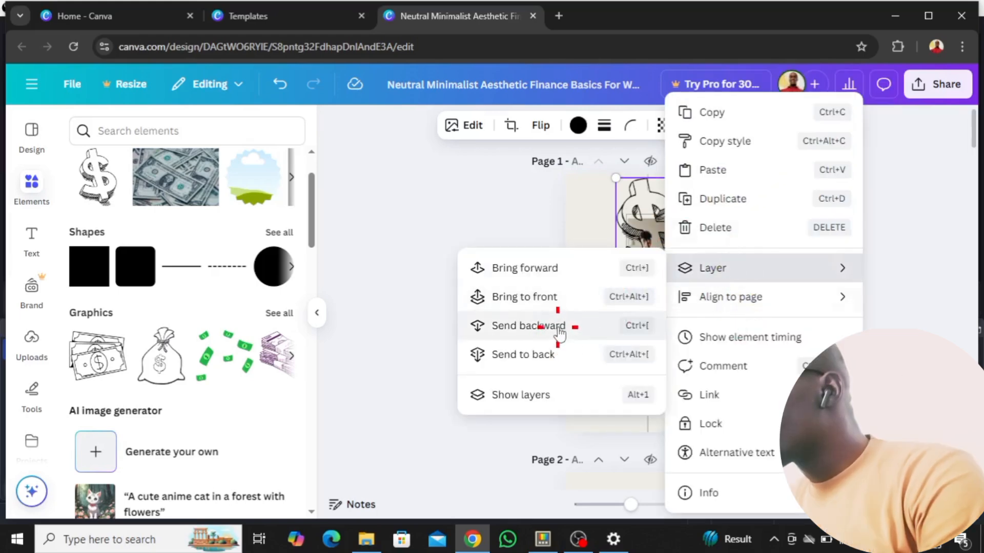
pyautogui.click(557, 332)
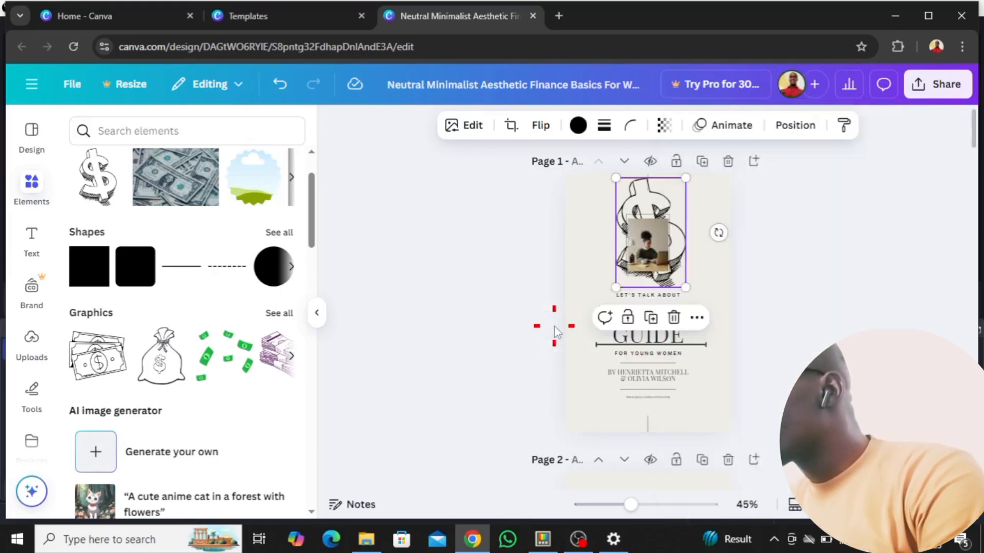
pyautogui.click(471, 303)
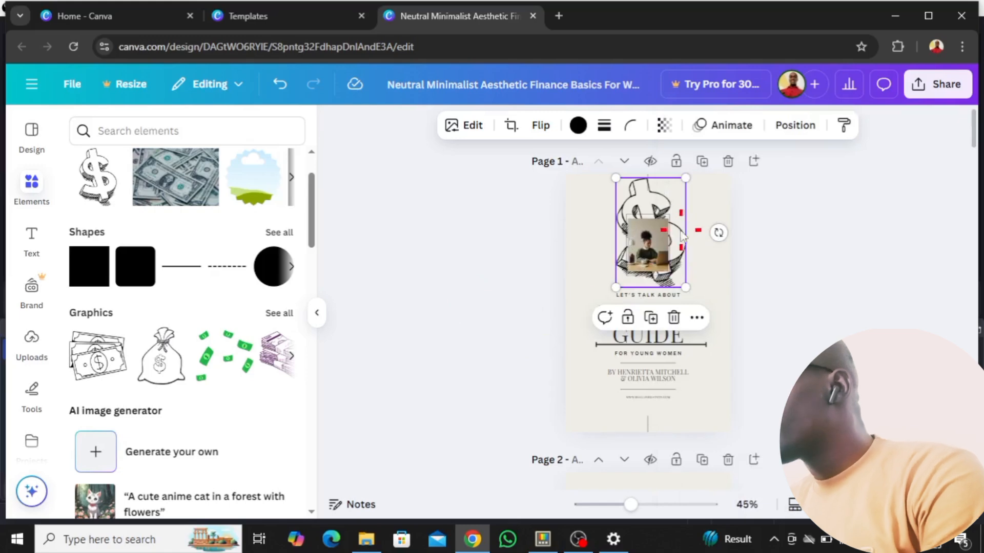
pyautogui.click(661, 208)
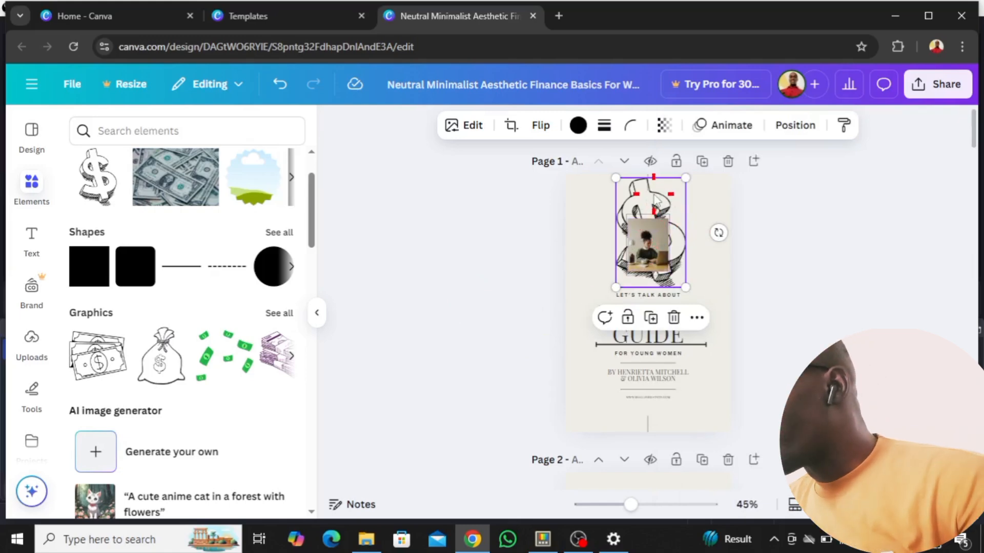
# Tilt the dollar-sign graphic counter-clockwise, reposition it behind the cover photo, and deselect it
pyautogui.moveTo(655, 200)
pyautogui.mouseDown()
pyautogui.moveTo(661, 205)
pyautogui.moveTo(632, 203)
pyautogui.moveTo(644, 199)
pyautogui.mouseUp()
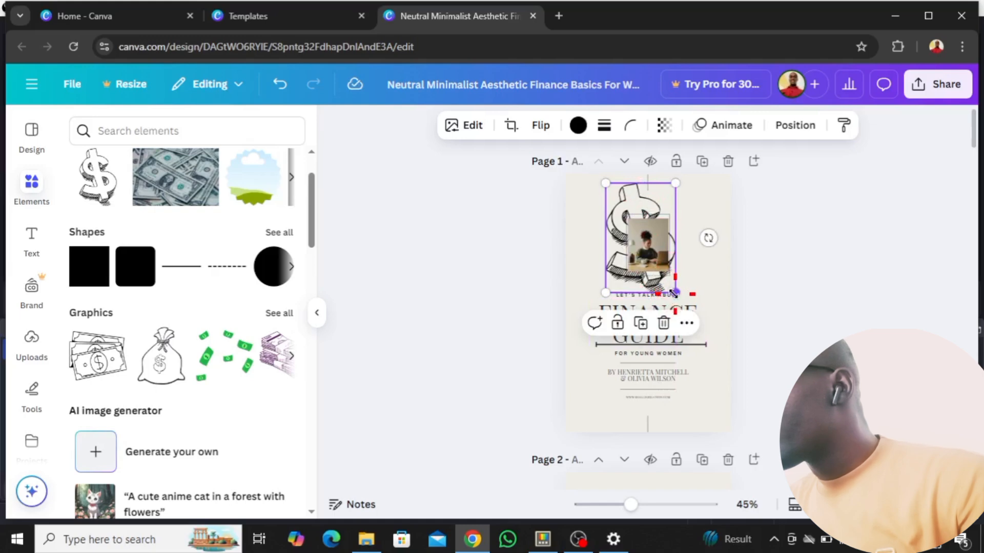
pyautogui.click(643, 293)
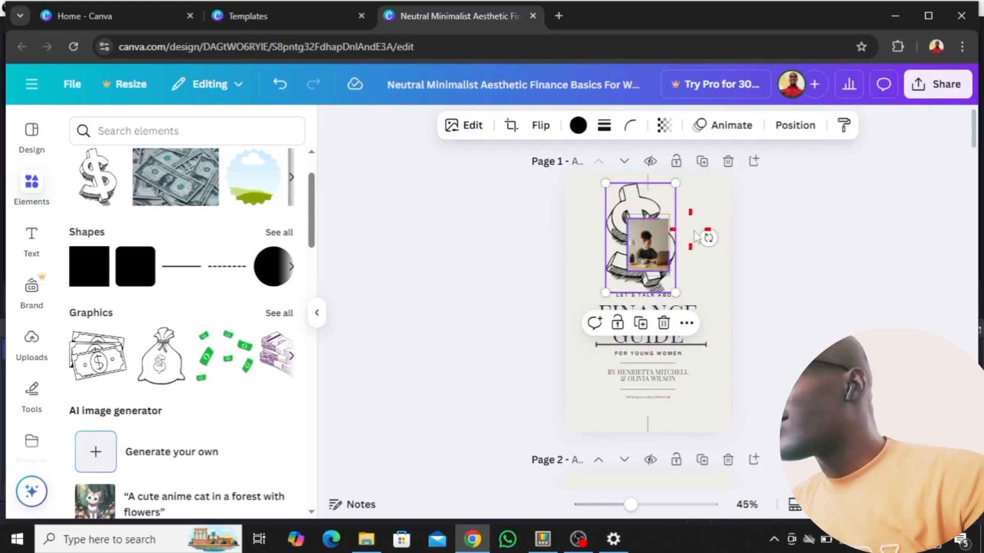
pyautogui.moveTo(707, 238); pyautogui.dragTo(696, 221)
pyautogui.moveTo(608, 221); pyautogui.dragTo(613, 230)
pyautogui.click(703, 249)
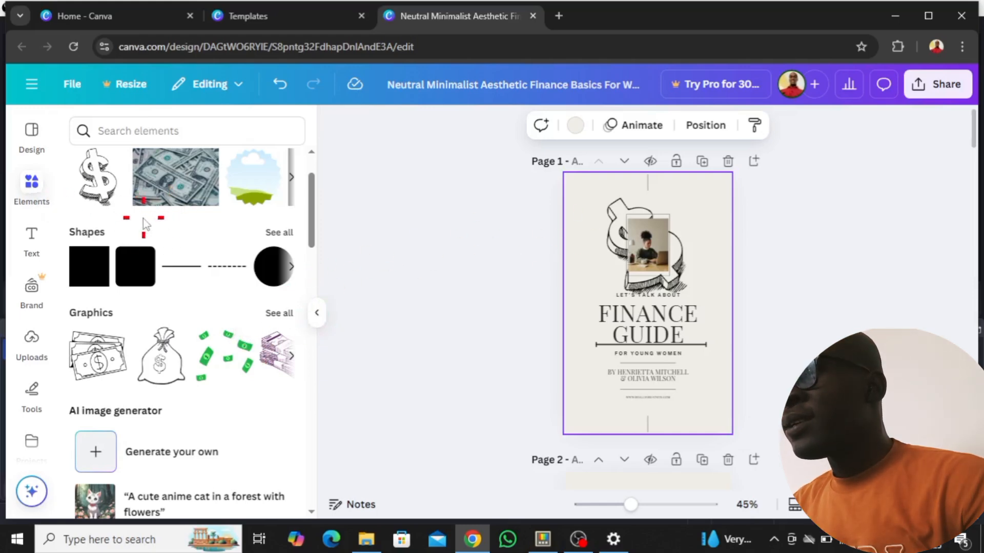
# Look through the stickers, photos, videos, audio and charts among the elements, and view the default text styles
pyautogui.scroll(-8, 122, 282)
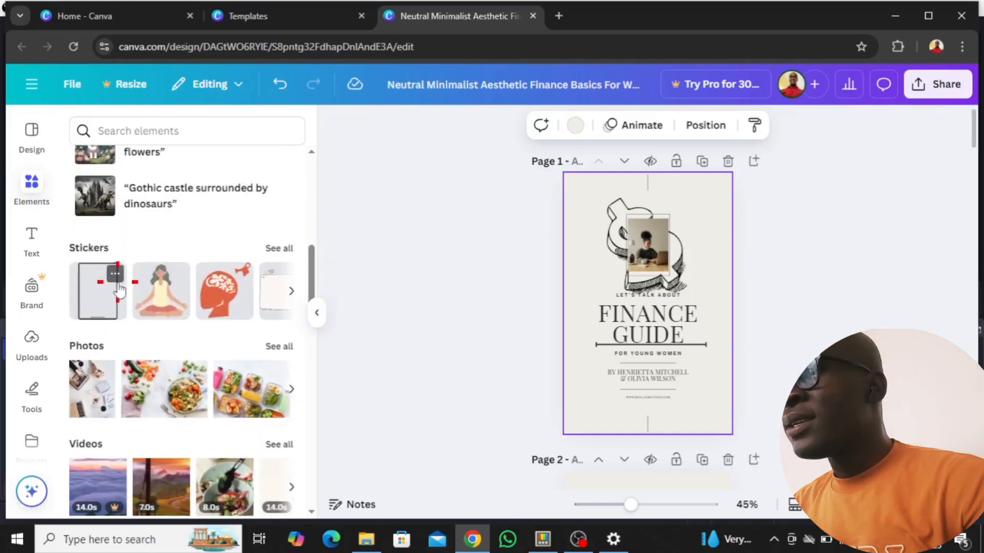
pyautogui.scroll(-3, 113, 303)
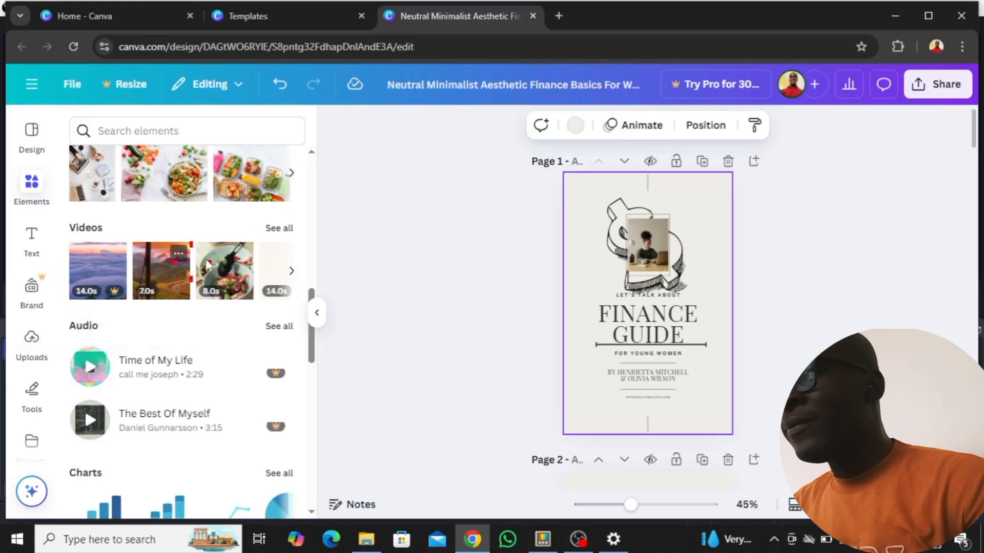
pyautogui.click(36, 246)
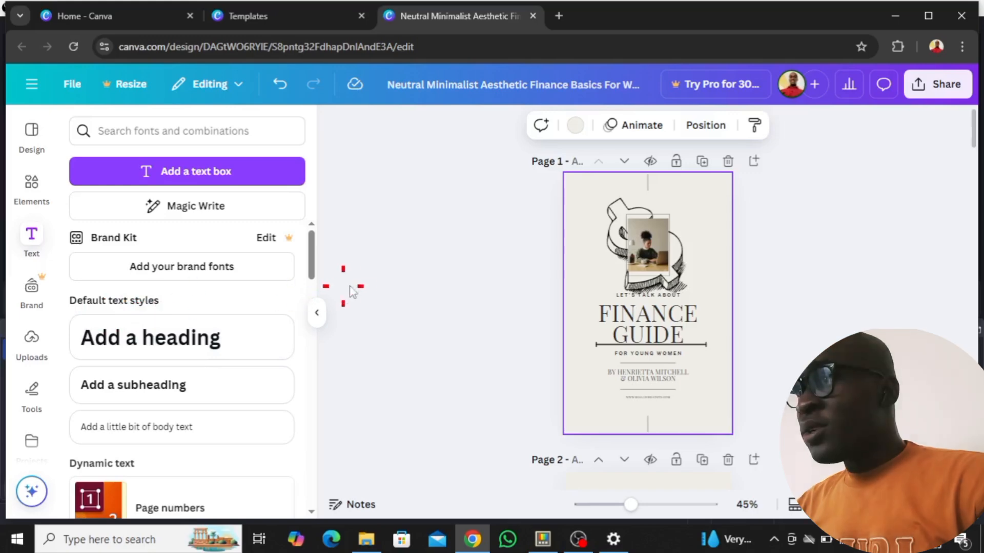
pyautogui.click(317, 313)
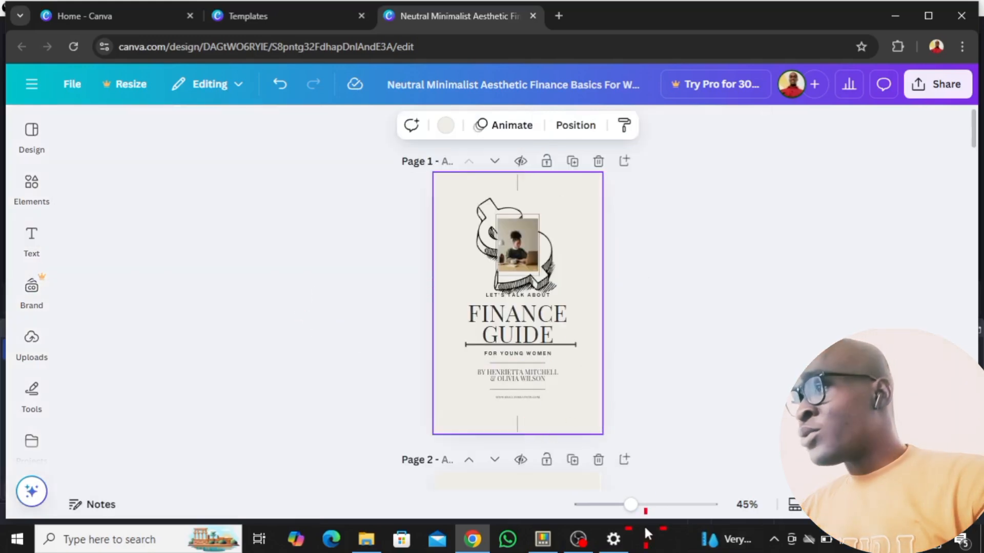
# Enlarge the page view to 59% and delete the CONTENTS page that follows the cover
pyautogui.moveTo(631, 508)
pyautogui.mouseDown()
pyautogui.moveTo(666, 506)
pyautogui.moveTo(626, 505)
pyautogui.moveTo(636, 506)
pyautogui.mouseUp()
pyautogui.scroll(-3, 578, 285)
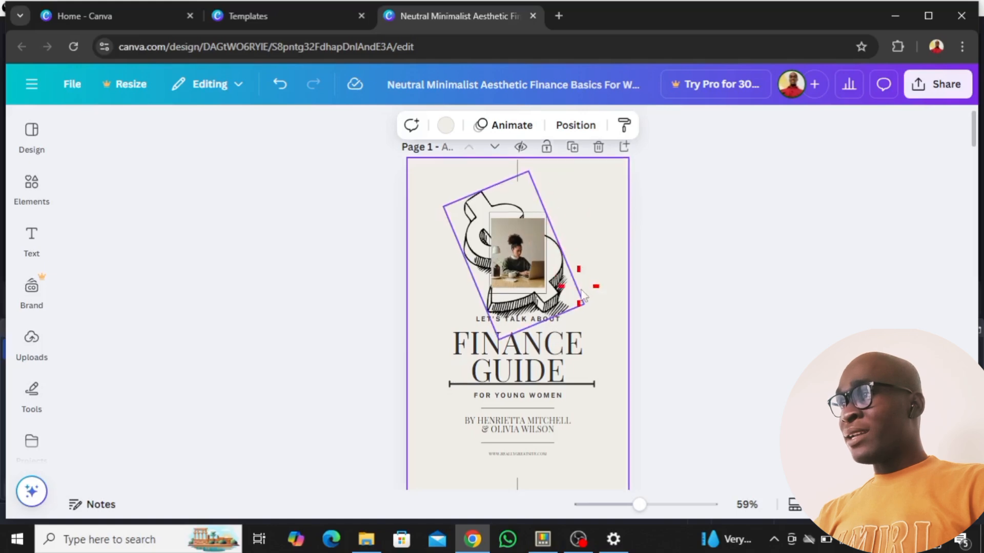
pyautogui.scroll(-5, 572, 336)
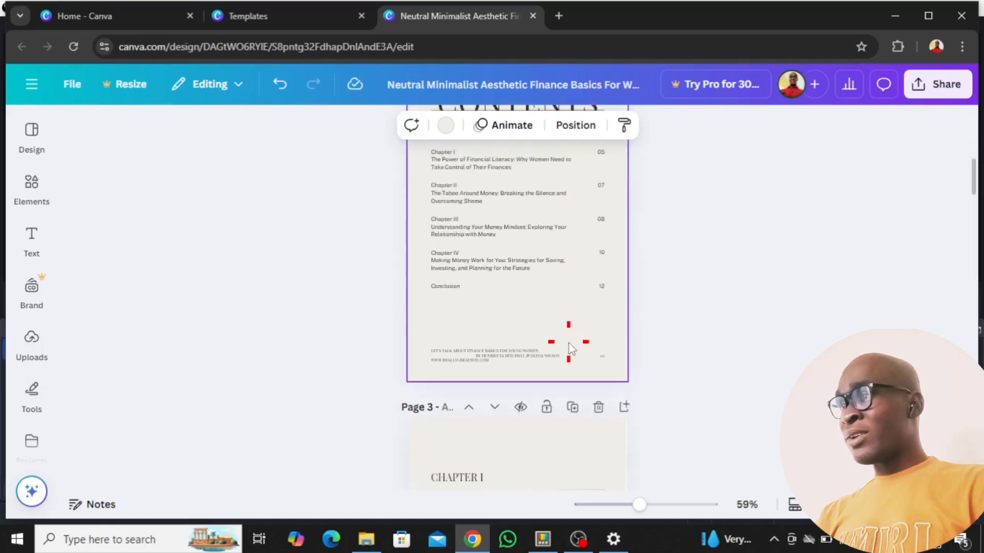
pyautogui.scroll(4, 571, 334)
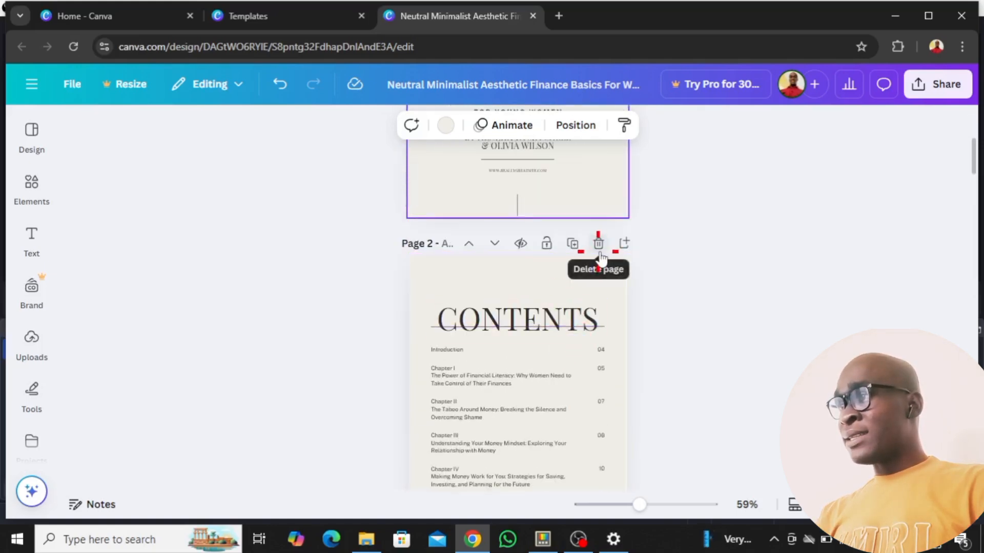
pyautogui.click(599, 245)
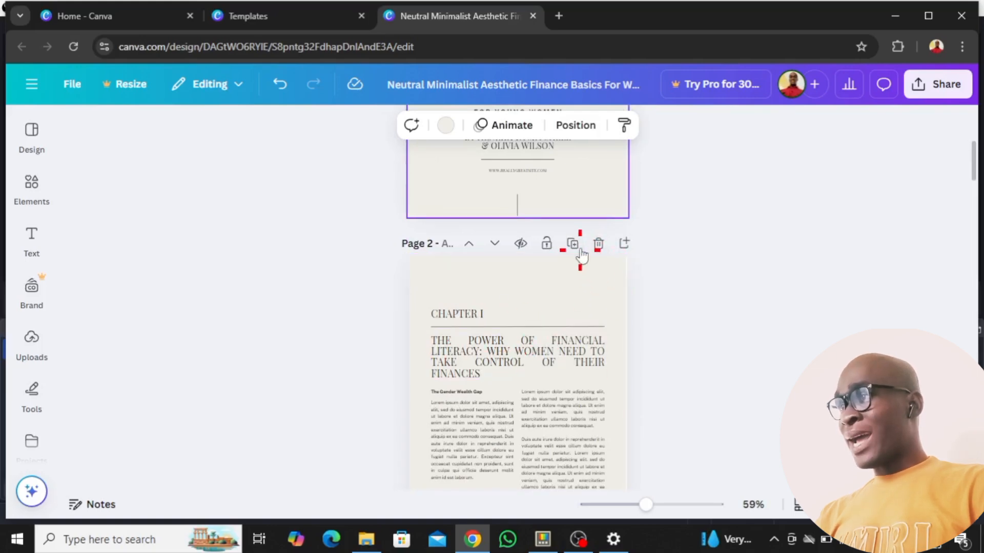
# Add a blank page to the ebook and make it page 2, directly after the cover
pyautogui.click(625, 244)
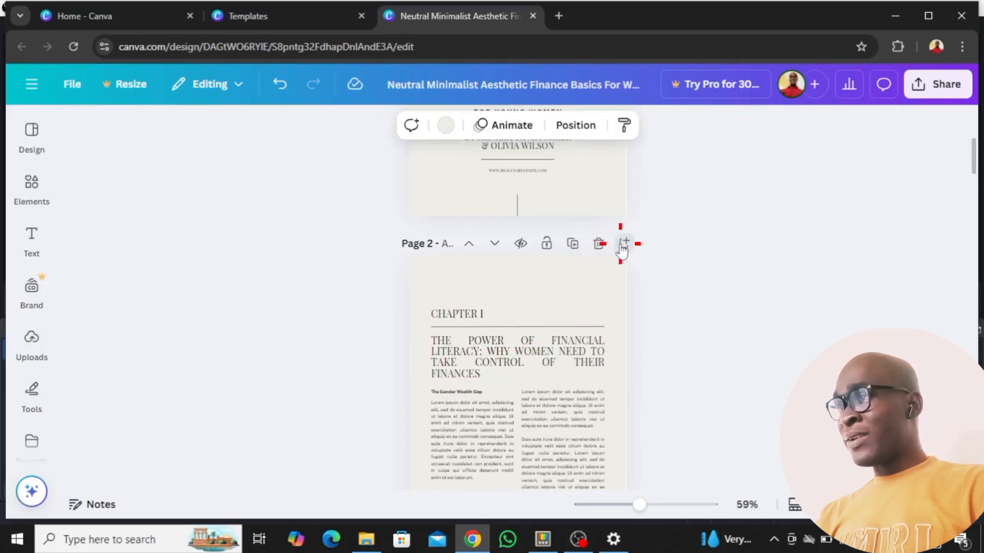
pyautogui.scroll(5, 505, 241)
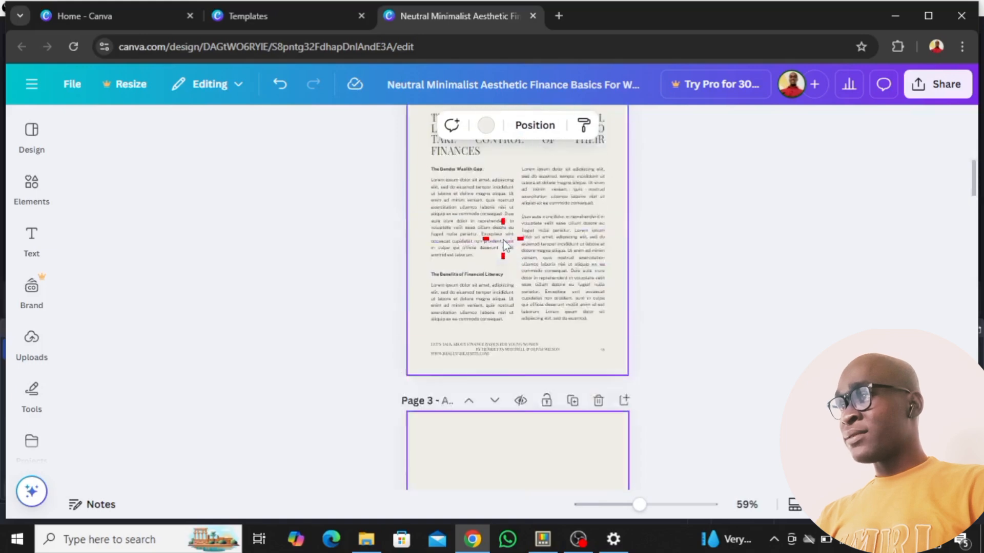
pyautogui.scroll(-4, 500, 230)
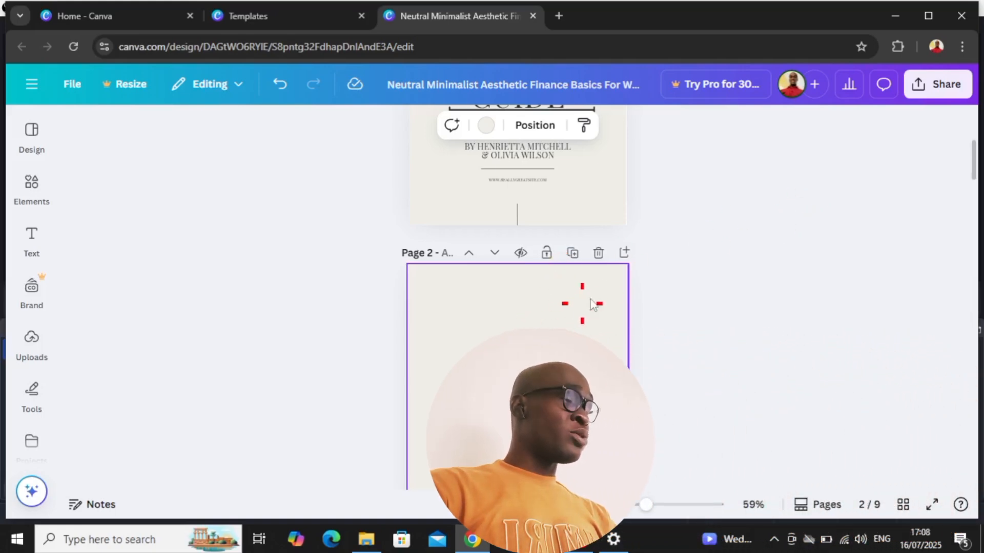
# Download pages 1–9 of the ebook design as a PDF Standard file
pyautogui.click(944, 87)
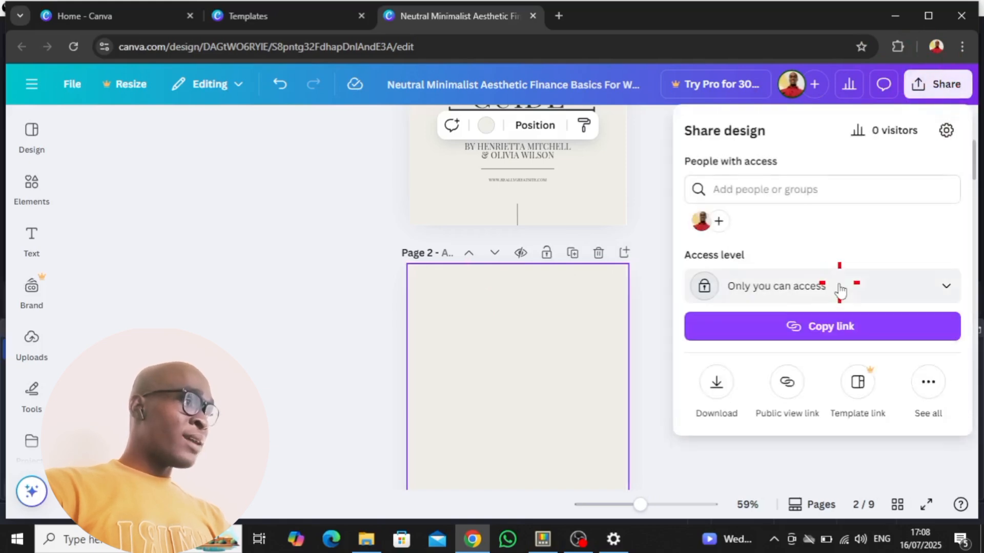
pyautogui.click(929, 384)
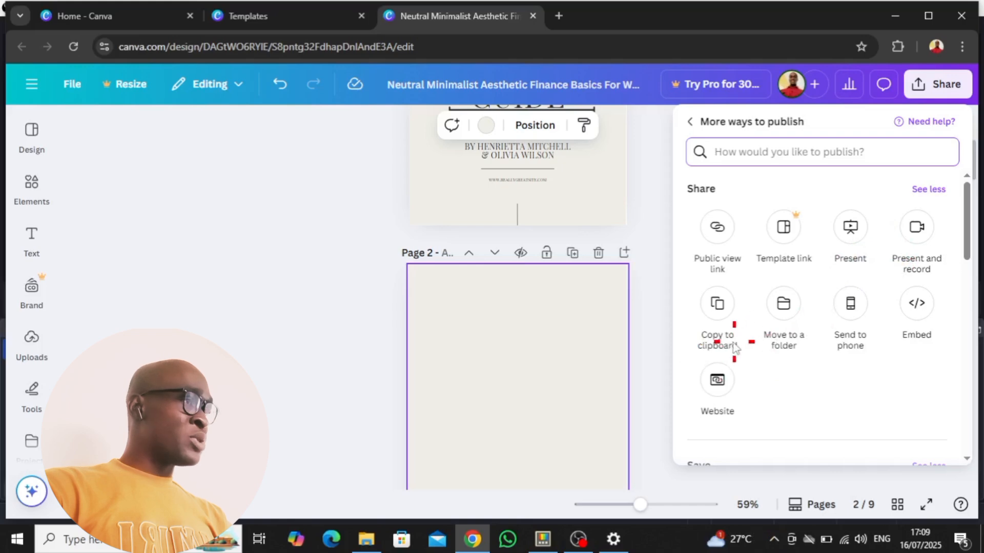
pyautogui.click(930, 190)
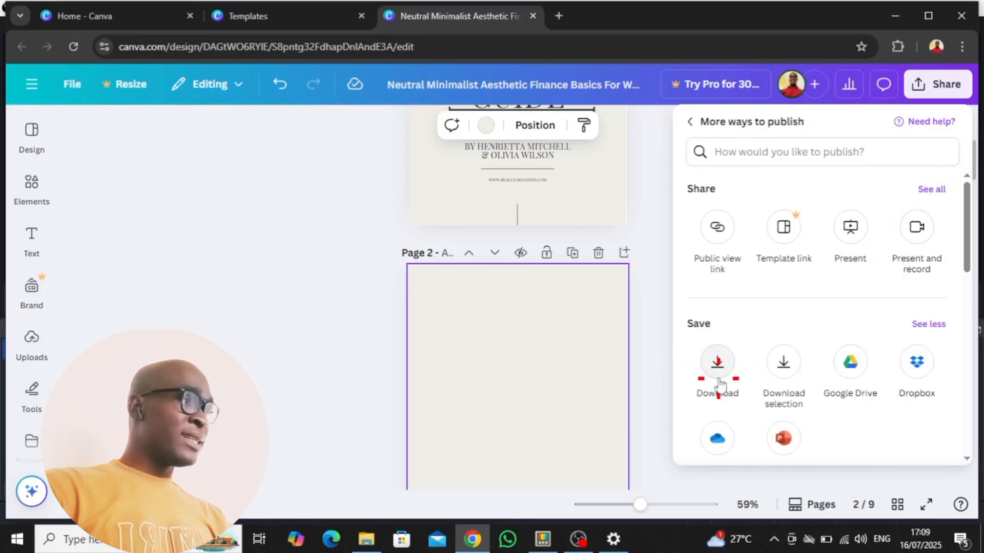
pyautogui.click(717, 364)
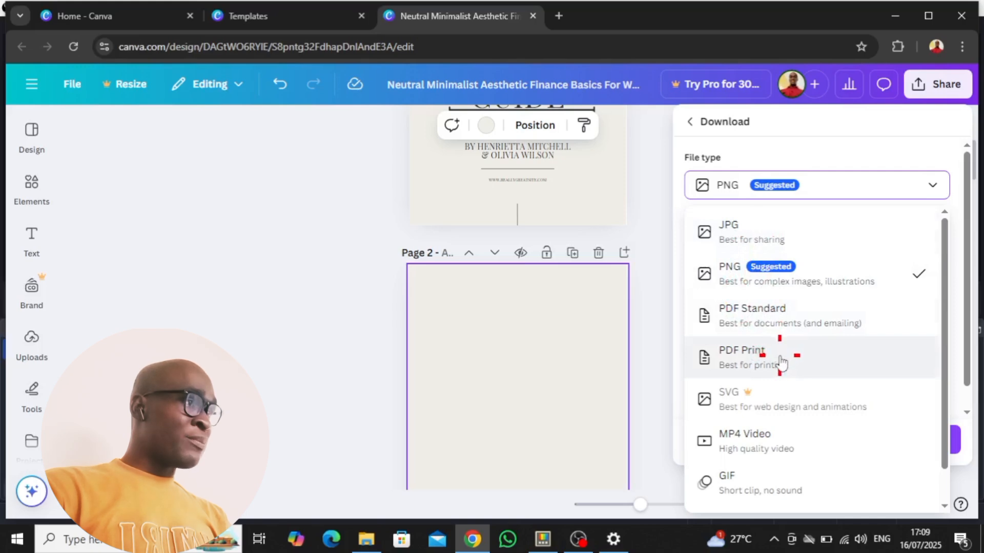
pyautogui.click(791, 321)
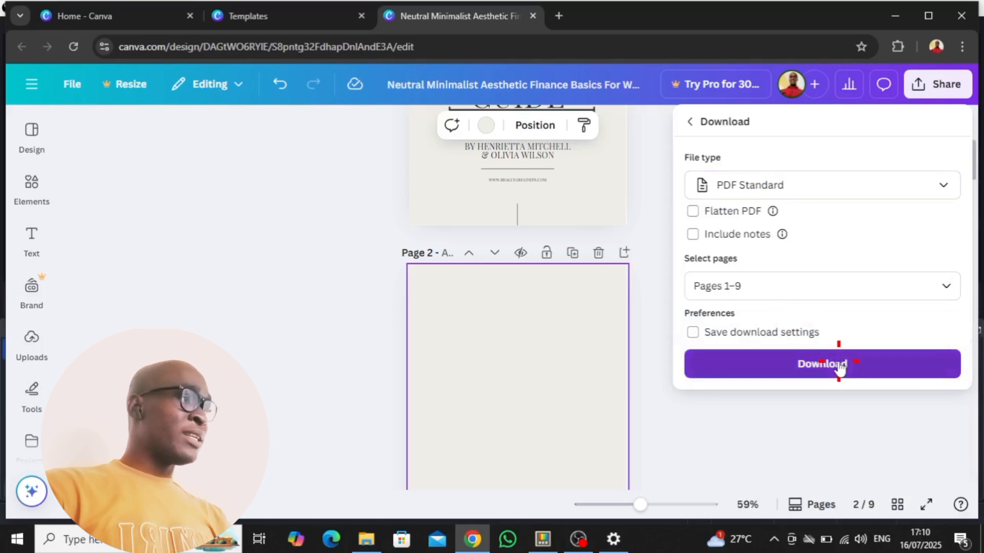
pyautogui.click(838, 365)
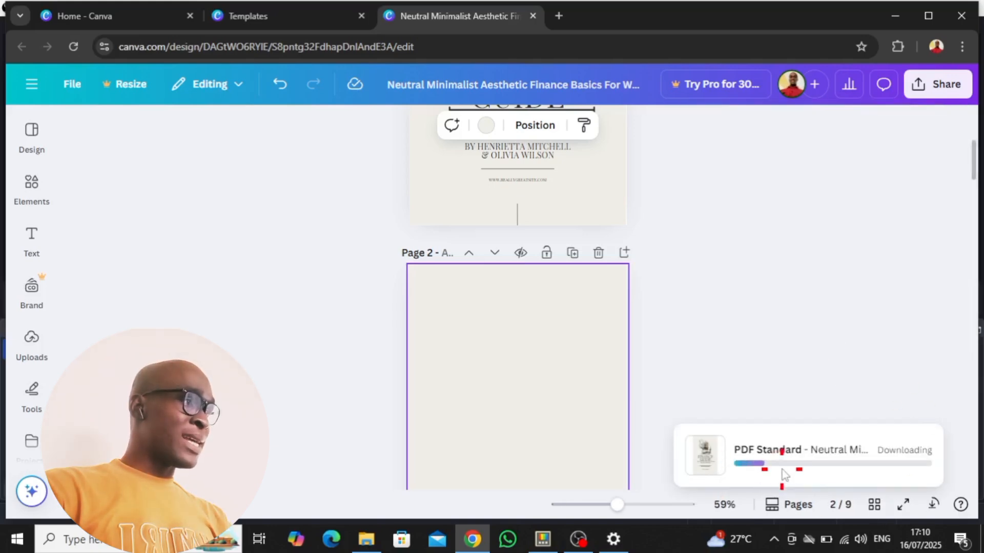